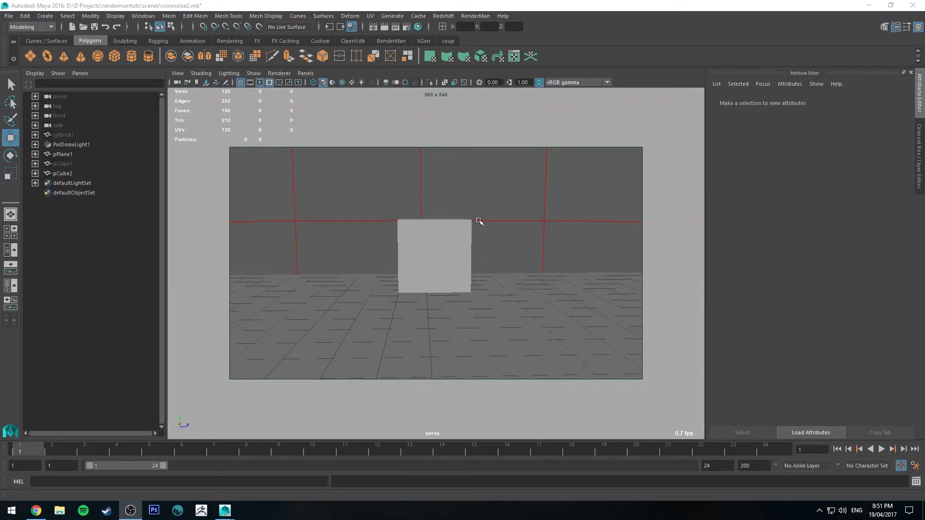
Step: Select the cube pCube2 and assign a new PxrSurface material to it
{"action": "left_click_drag", "start_coordinate": [477, 202], "coordinate": [471, 235], "text": "alt"}
{"action": "left_click", "coordinate": [463, 241]}
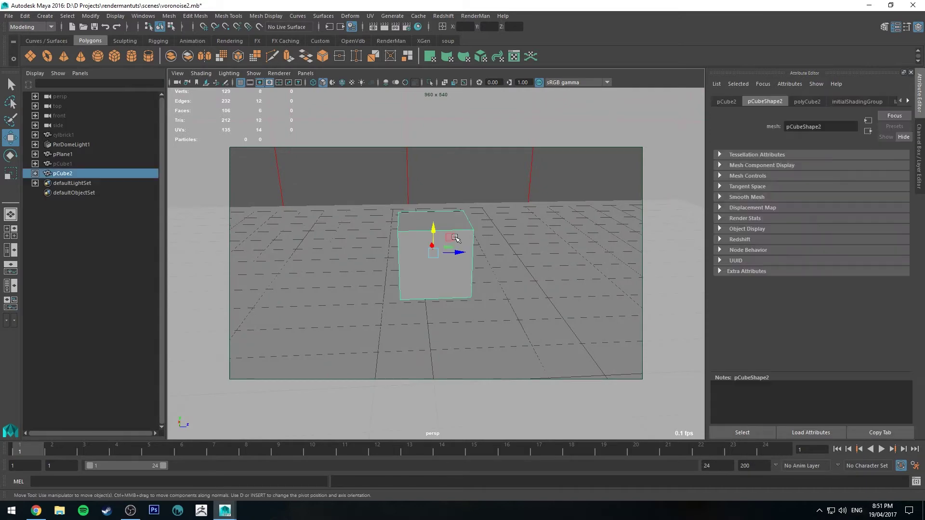
{"action": "right_click_drag", "start_coordinate": [541, 278], "coordinate": [455, 161], "text": "alt"}
{"action": "left_click_drag", "start_coordinate": [477, 211], "coordinate": [458, 196], "text": "alt"}
{"action": "right_click_drag", "start_coordinate": [458, 196], "coordinate": [519, 285], "text": "alt"}
{"action": "middle_click_drag", "start_coordinate": [518, 285], "coordinate": [495, 181], "text": "alt"}
{"action": "left_click", "coordinate": [496, 182]}
{"action": "left_click", "coordinate": [440, 206]}
{"action": "left_click", "coordinate": [391, 41]}
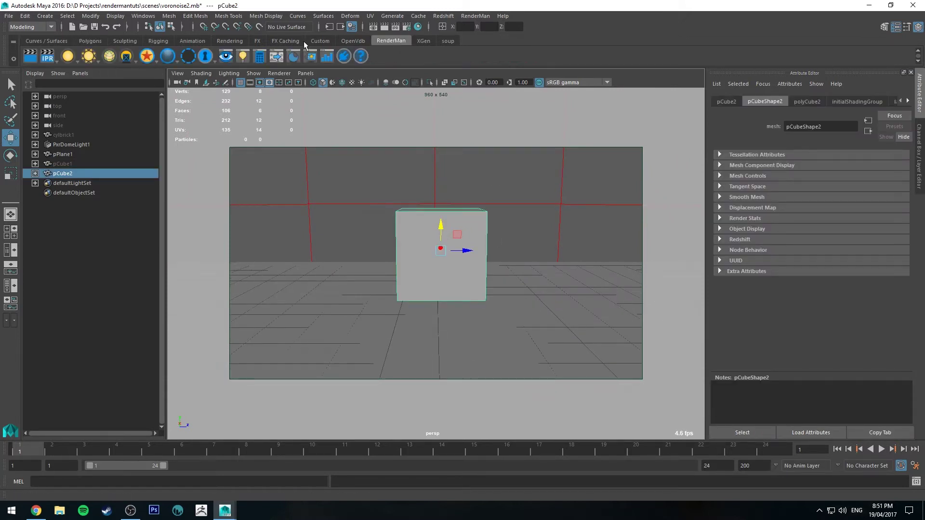
{"action": "left_click", "coordinate": [147, 58]}
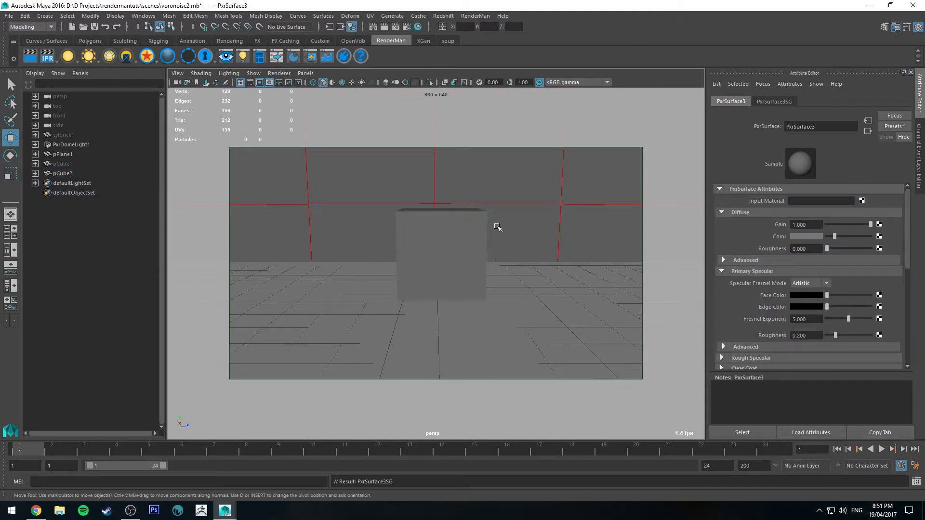
Step: Graph the cube's new PxrSurface material in the Hypershade and rename it voronoise
{"action": "left_click", "coordinate": [418, 27]}
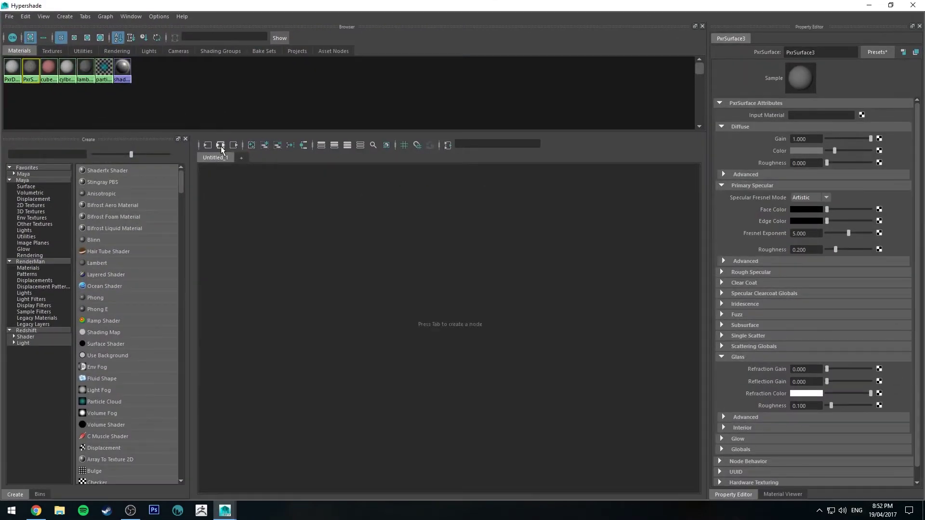
{"action": "left_click", "coordinate": [208, 145]}
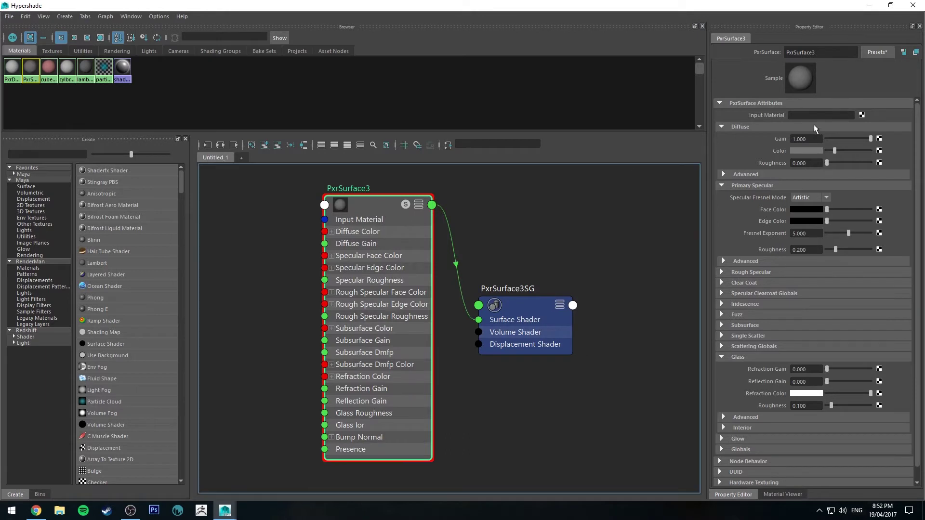
{"action": "left_click_drag", "start_coordinate": [820, 53], "coordinate": [665, 12]}
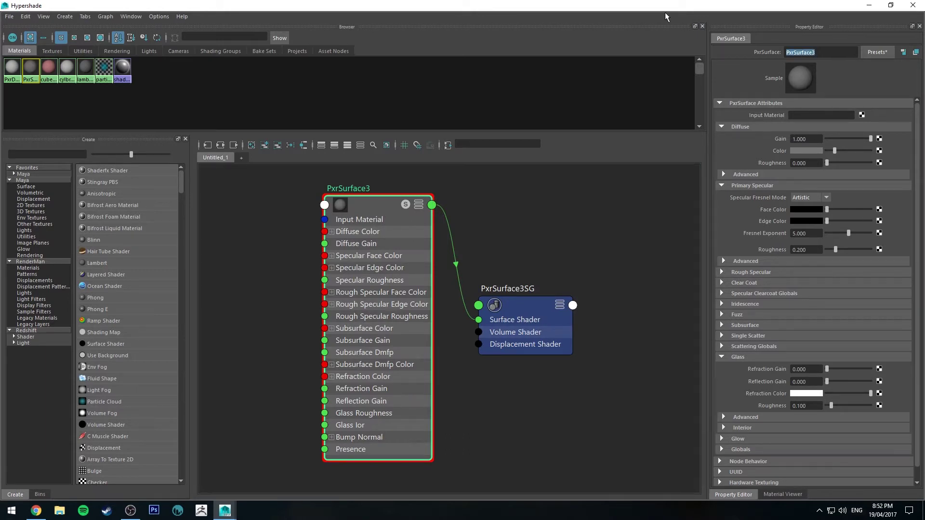
{"action": "type", "text": "vorn"}
{"action": "key", "text": "BackSpace"}
{"action": "type", "text": "onoise"}
{"action": "key", "text": "Return"}
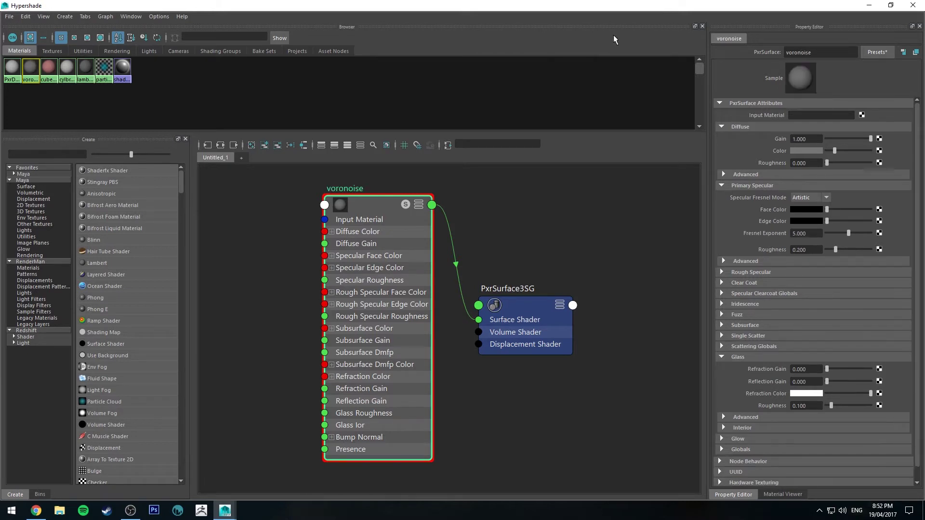
Step: Create a PxrVoronoise node in the graph and place it upstream of the voronoise material
{"action": "scroll", "coordinate": [299, 212], "scroll_direction": "down", "scroll_amount": 2}
{"action": "middle_click_drag", "start_coordinate": [277, 215], "coordinate": [377, 219], "text": "alt"}
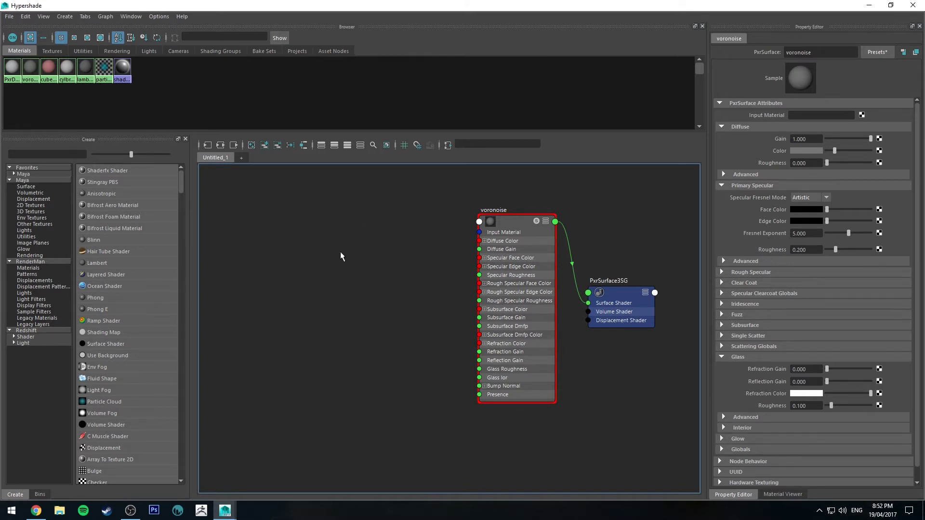
{"action": "key", "text": "Tab"}
{"action": "type", "text": "pxr"}
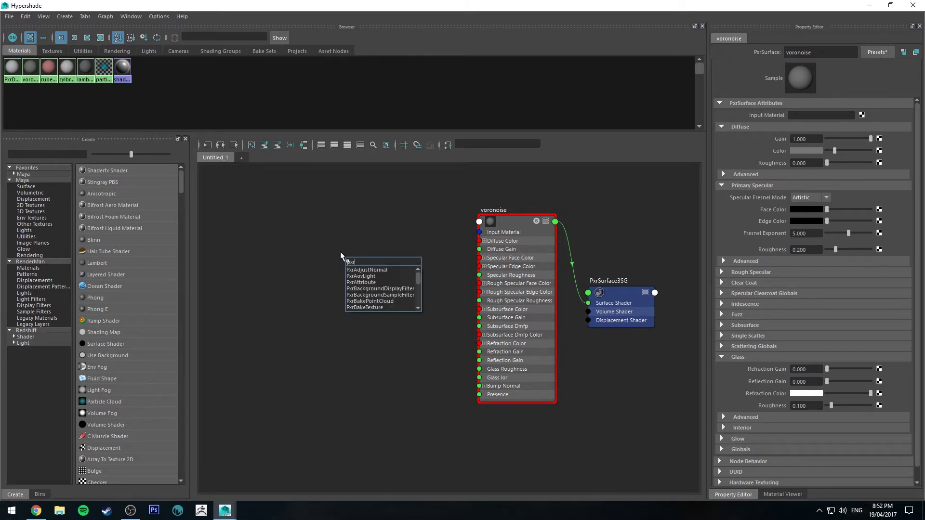
{"action": "type", "text": "voronoise"}
{"action": "key", "text": "Return"}
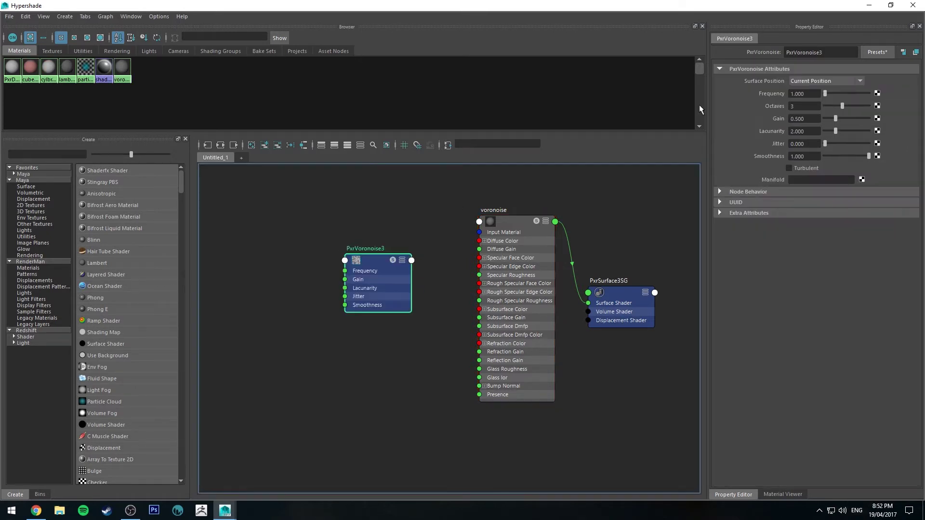
{"action": "left_click_drag", "start_coordinate": [380, 262], "coordinate": [333, 249]}
{"action": "left_click", "coordinate": [374, 224]}
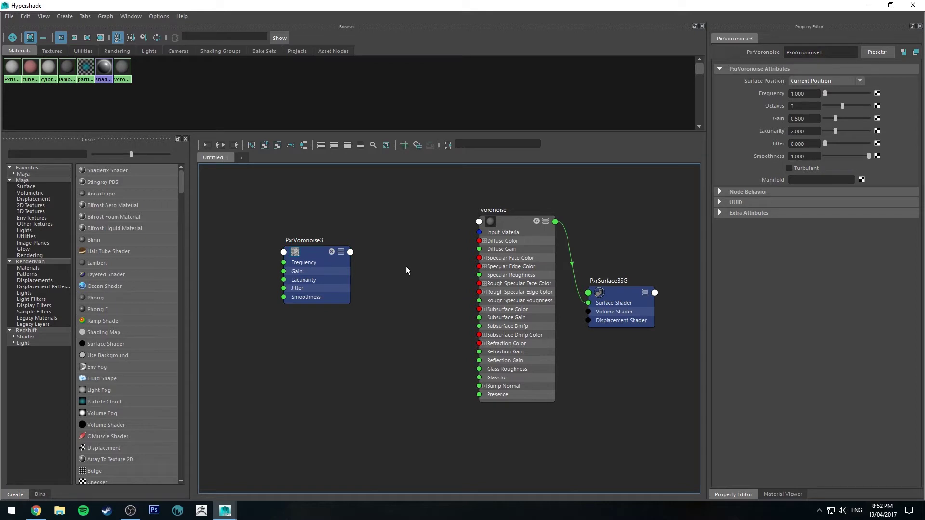
Step: Create a PxrBump node and place it between the PxrVoronoise node and the material
{"action": "key", "text": "Tab"}
{"action": "type", "text": "pxrbump"}
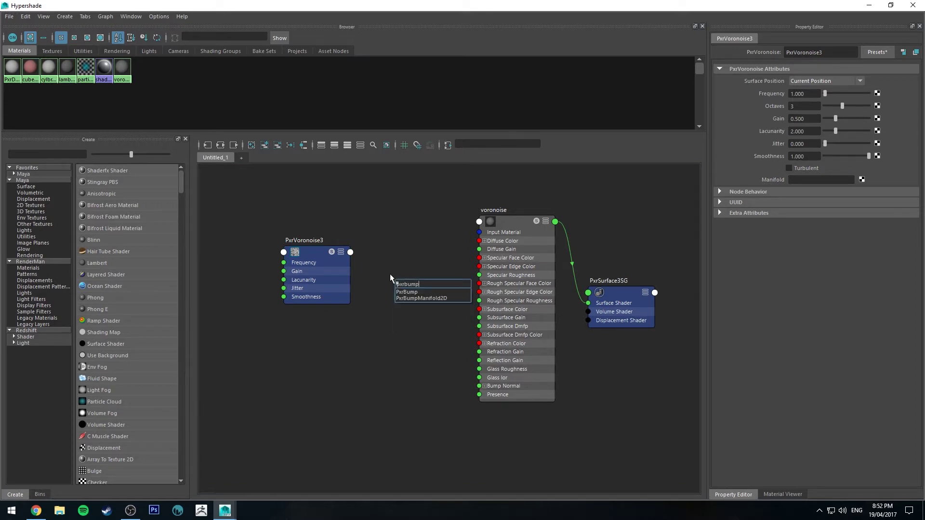
{"action": "key", "text": "Return"}
{"action": "left_click_drag", "start_coordinate": [407, 278], "coordinate": [388, 266]}
Step: Connect the PxrVoronoise Result F to the PxrBump Input Bump, and the PxrBump Result N to the material's Bump Normal
{"action": "left_click", "coordinate": [334, 262]}
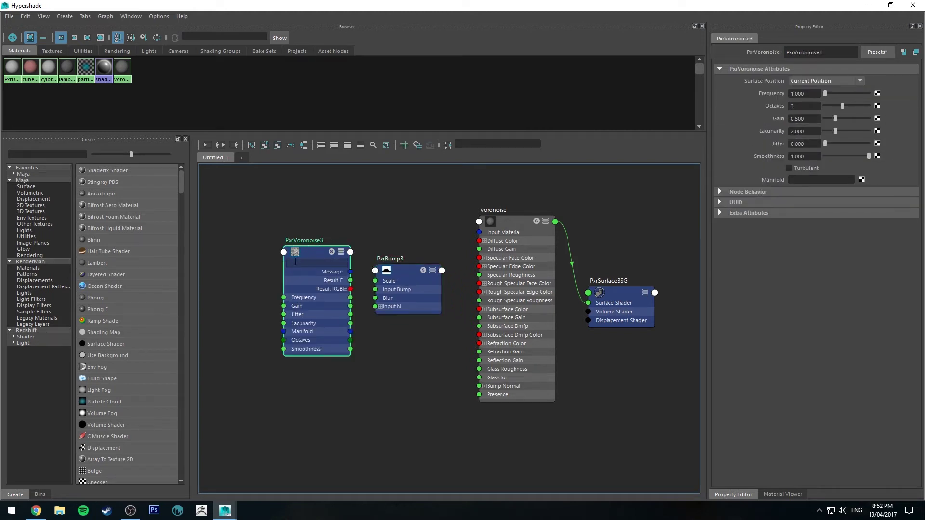
{"action": "left_click_drag", "start_coordinate": [311, 251], "coordinate": [308, 250]}
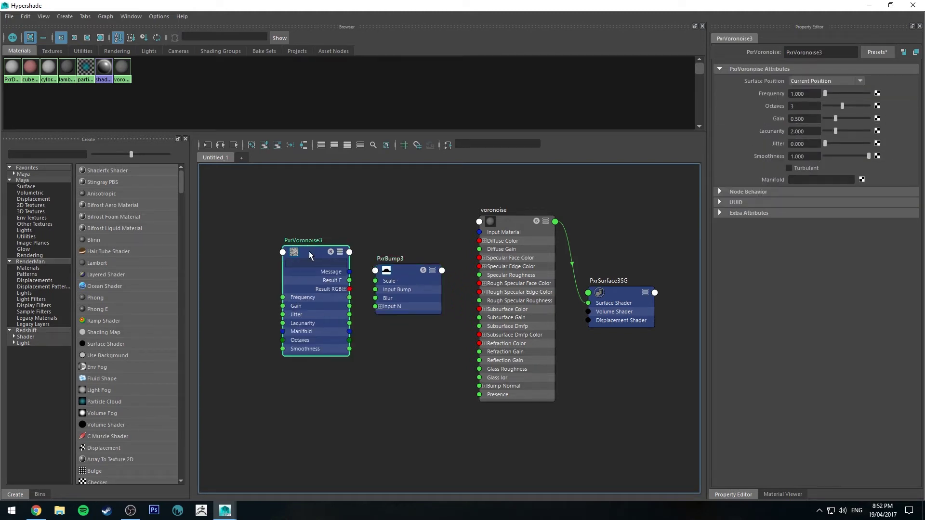
{"action": "left_click", "coordinate": [403, 271]}
{"action": "key", "text": "3"}
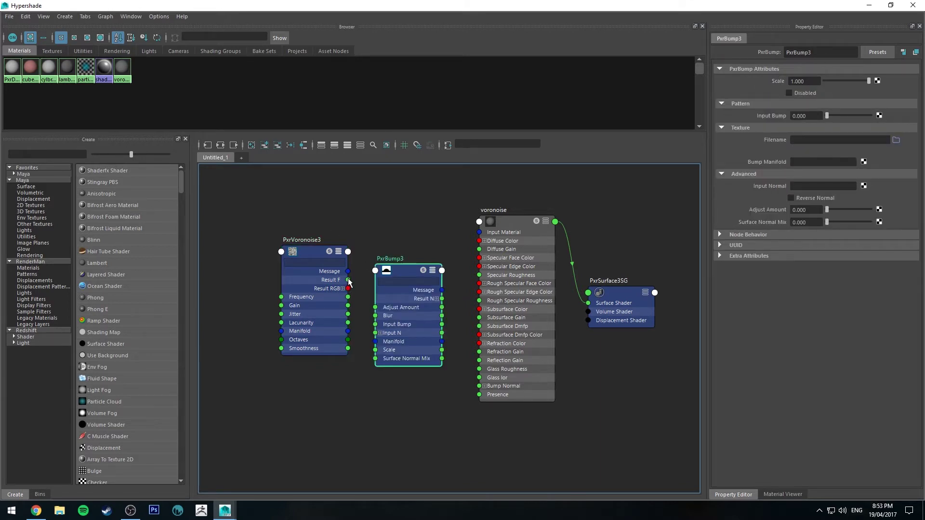
{"action": "left_click_drag", "start_coordinate": [348, 279], "coordinate": [375, 325]}
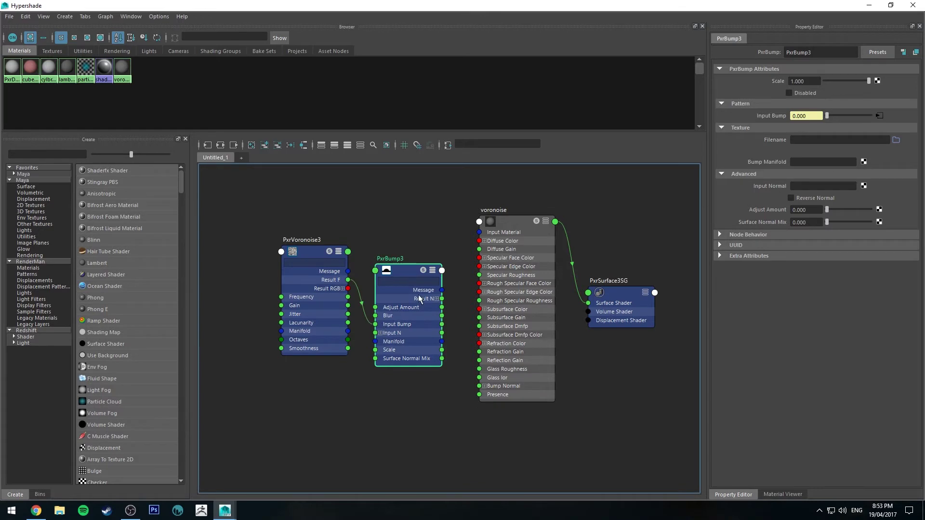
{"action": "left_click_drag", "start_coordinate": [441, 298], "coordinate": [480, 386]}
{"action": "left_click_drag", "start_coordinate": [342, 240], "coordinate": [340, 251]}
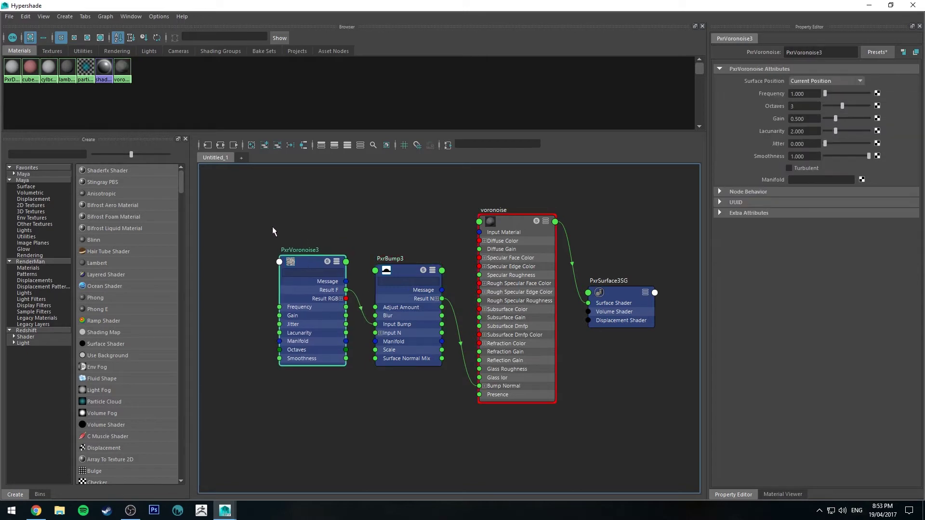
Step: Create a PxrManifold2D node and place it upstream of the PxrVoronoise node
{"action": "middle_click_drag", "start_coordinate": [260, 230], "coordinate": [336, 228], "text": "alt"}
{"action": "key", "text": "Tab"}
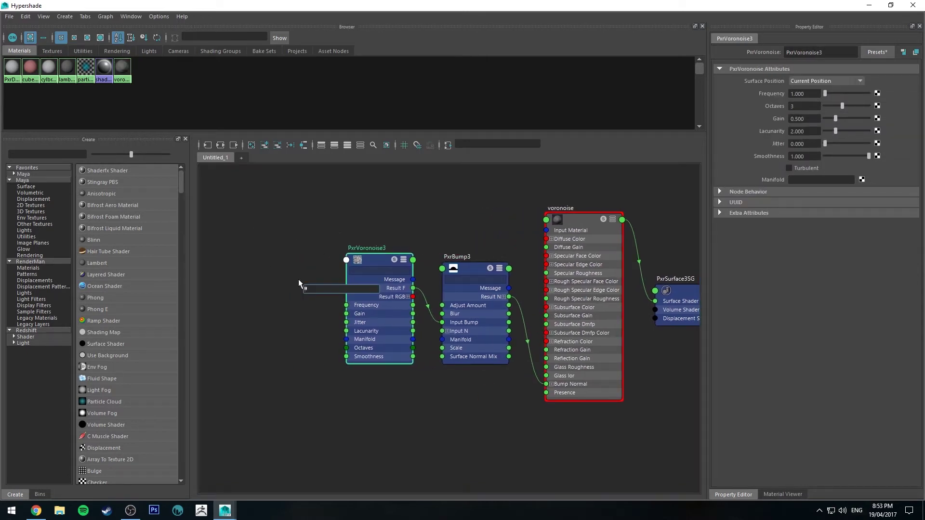
{"action": "type", "text": "pxrmanifold"}
{"action": "key", "text": "Down"}
{"action": "key", "text": "Return"}
{"action": "left_click_drag", "start_coordinate": [332, 291], "coordinate": [274, 265]}
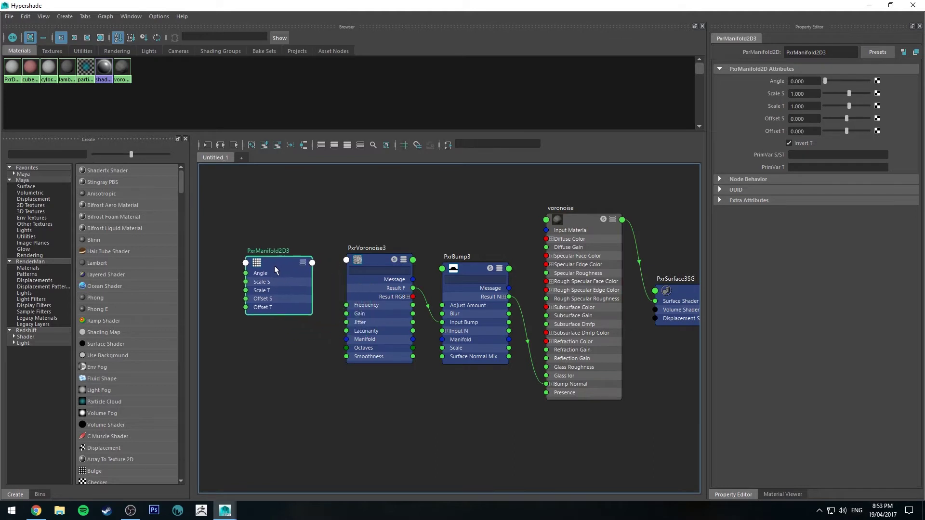
Step: Show all of the PxrManifold2D node's attributes and connect its Result to the PxrVoronoise Manifold input
{"action": "key", "text": "3"}
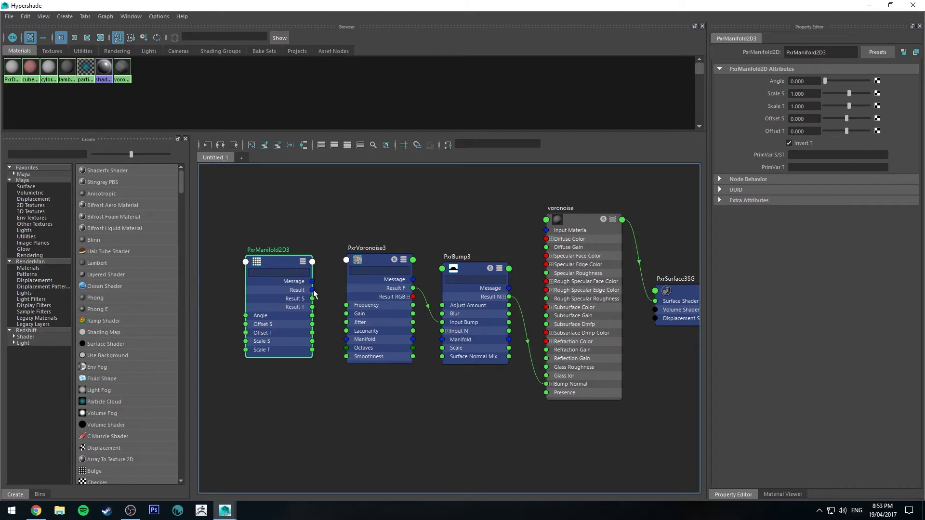
{"action": "left_click_drag", "start_coordinate": [312, 290], "coordinate": [345, 339]}
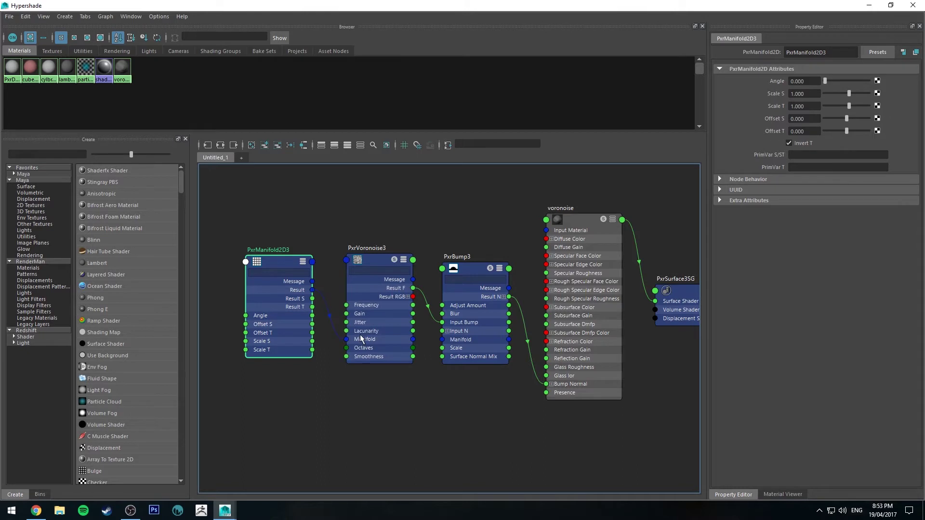
{"action": "left_click", "coordinate": [369, 260]}
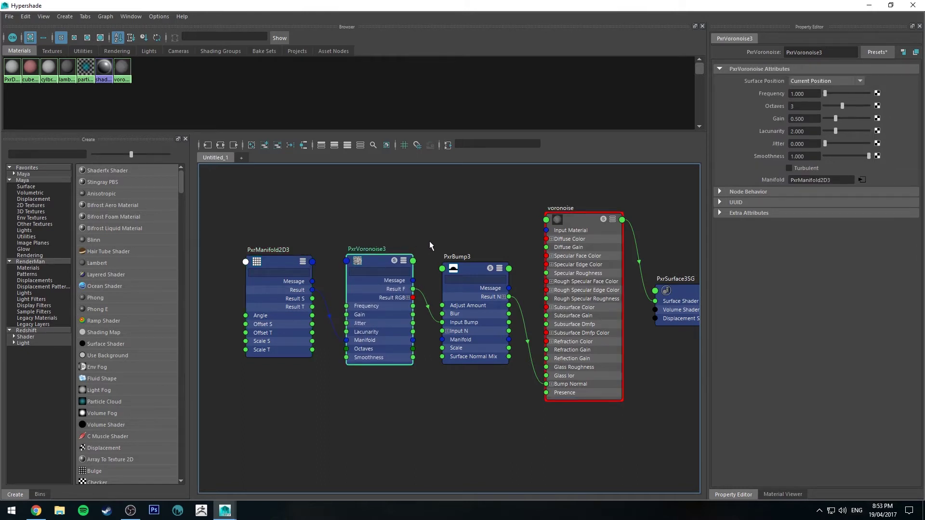
Step: Create a PxrDisplace node and arrange it with its shading group below the voronoise material
{"action": "middle_click_drag", "start_coordinate": [472, 232], "coordinate": [392, 187], "text": "alt"}
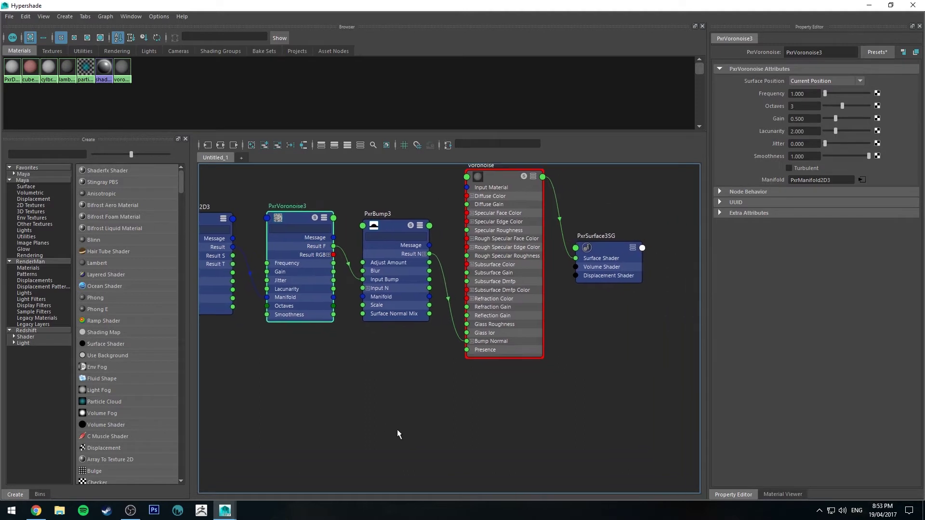
{"action": "key", "text": "Tab"}
{"action": "type", "text": "PxrDisplace"}
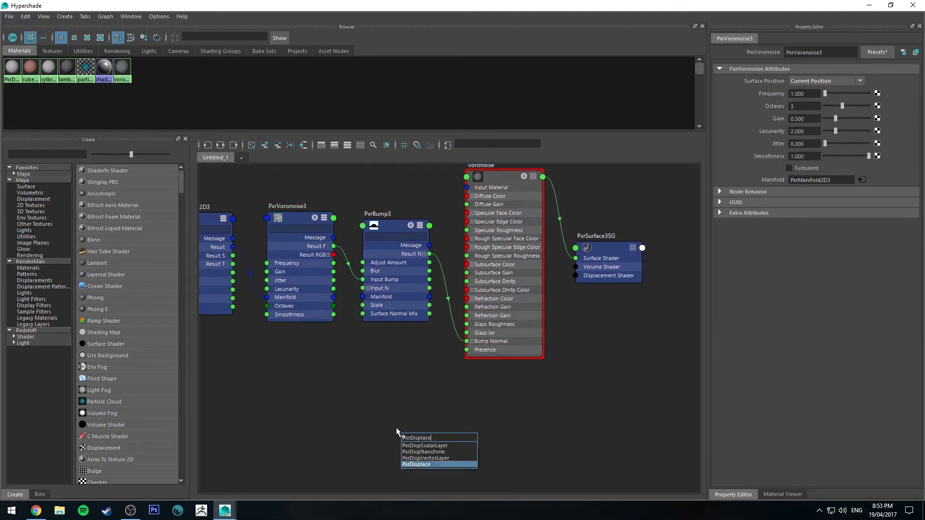
{"action": "key", "text": "Return"}
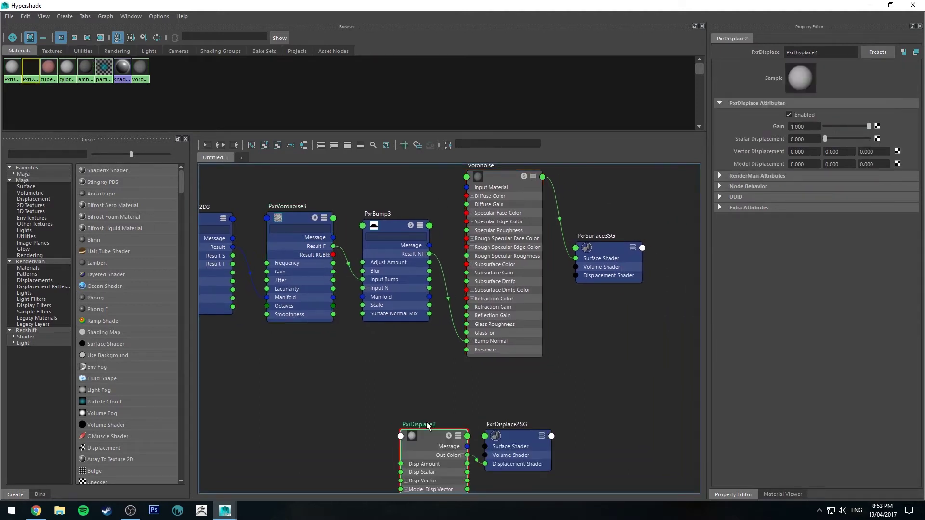
{"action": "left_click_drag", "start_coordinate": [426, 425], "coordinate": [426, 399]}
{"action": "left_click_drag", "start_coordinate": [510, 433], "coordinate": [525, 397], "text": "shift"}
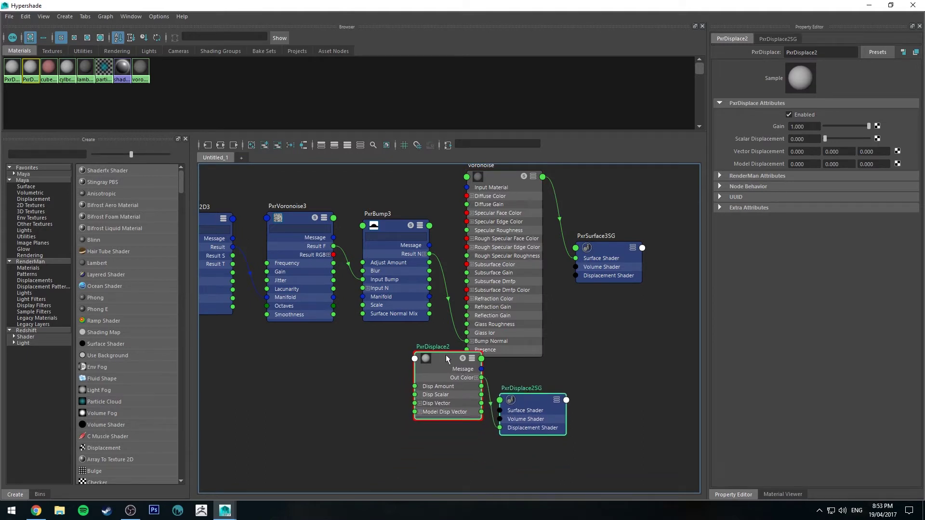
Step: Delete the PxrDisplace node's own shading group and connect its Out Color to the Displacement Shader of PxrSurface3SG
{"action": "left_click_drag", "start_coordinate": [446, 359], "coordinate": [603, 260]}
{"action": "key", "text": "Delete"}
{"action": "left_click_drag", "start_coordinate": [425, 390], "coordinate": [576, 276]}
{"action": "left_click_drag", "start_coordinate": [453, 393], "coordinate": [466, 408]}
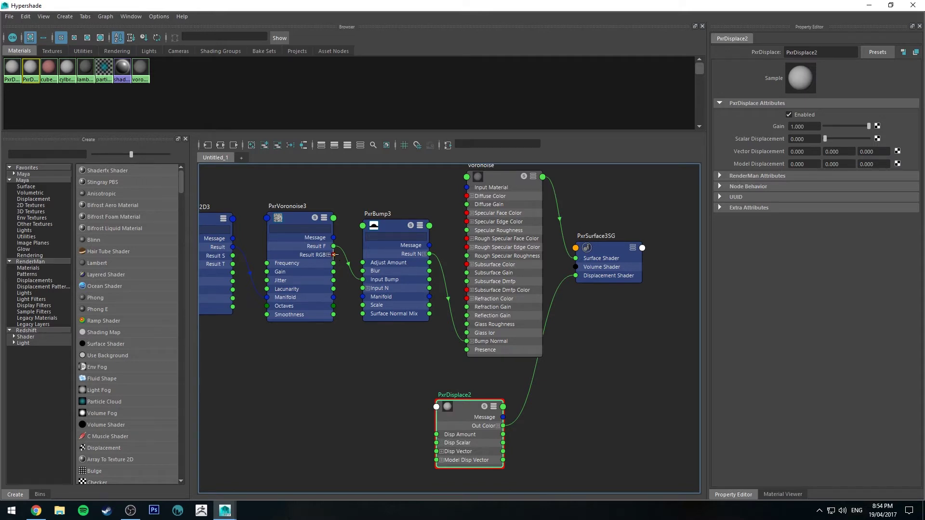
Step: Create a PxrRemap node and place it beside the PxrDisplace node, on its input side
{"action": "left_click_drag", "start_coordinate": [334, 254], "coordinate": [435, 449]}
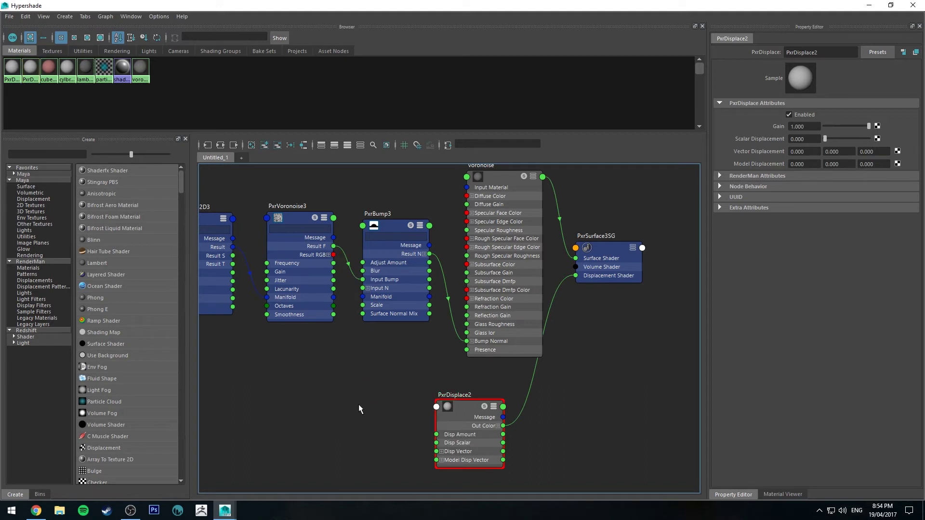
{"action": "key", "text": "Tab"}
{"action": "type", "text": "pxr"}
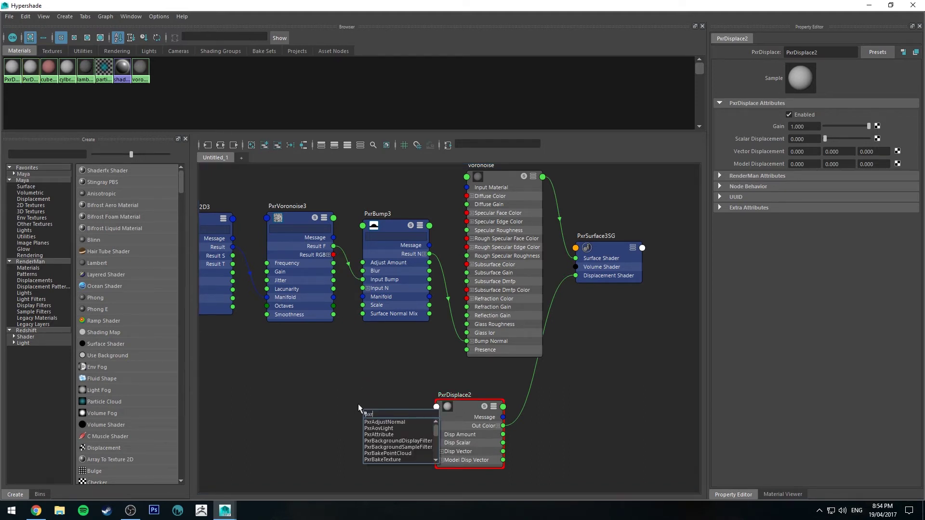
{"action": "type", "text": "remap"}
{"action": "key", "text": "Return"}
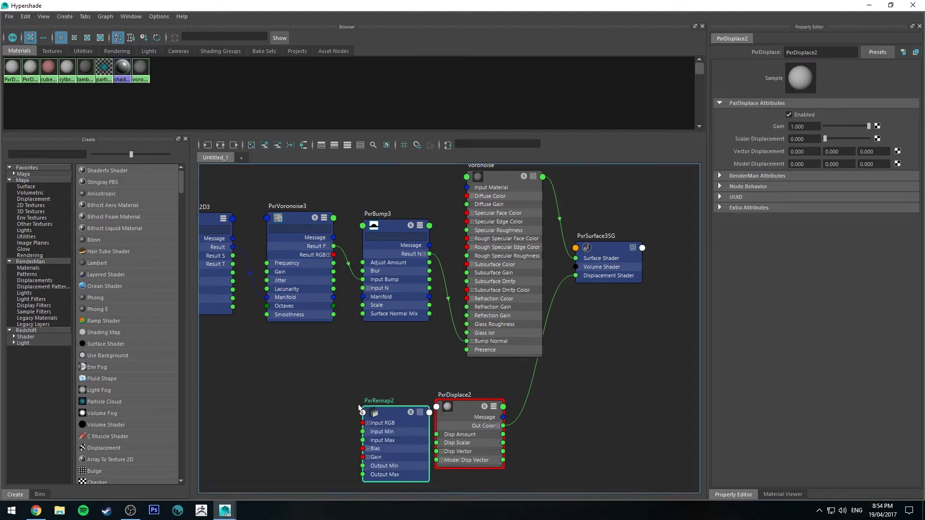
{"action": "left_click", "coordinate": [359, 409]}
{"action": "left_click_drag", "start_coordinate": [378, 412], "coordinate": [366, 393]}
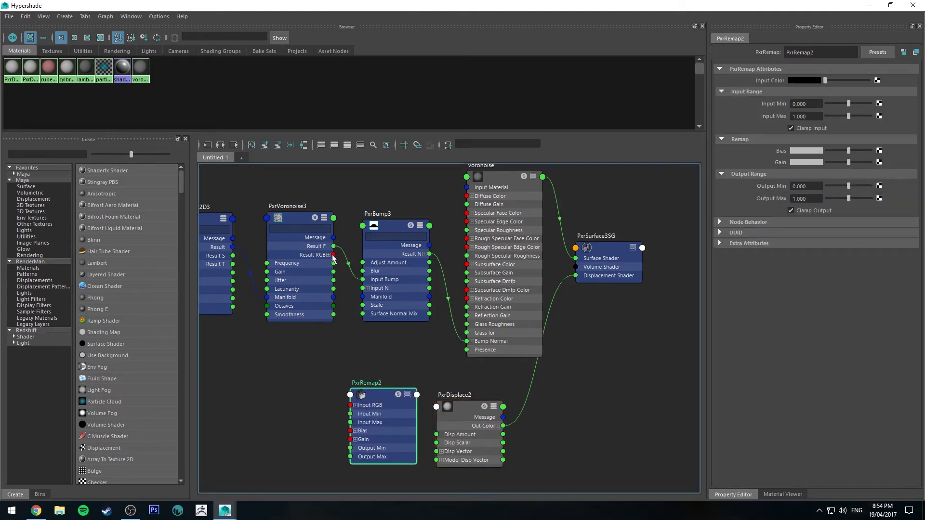
Step: Connect the PxrVoronoise Result RGB to the PxrRemap Input RGB, and the PxrRemap Result R to the PxrDisplace Disp Scalar
{"action": "left_click_drag", "start_coordinate": [333, 254], "coordinate": [351, 405]}
{"action": "left_click_drag", "start_coordinate": [381, 396], "coordinate": [368, 373]}
{"action": "key", "text": "3"}
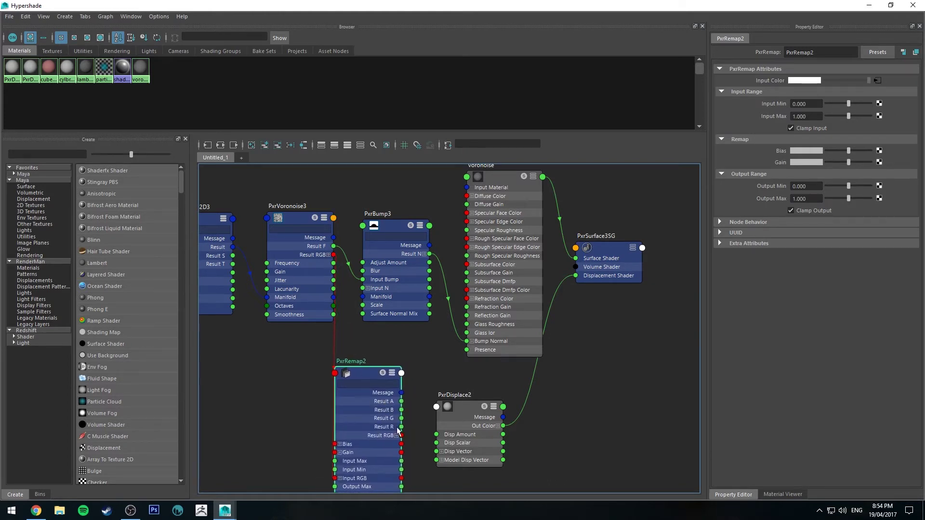
{"action": "left_click_drag", "start_coordinate": [401, 426], "coordinate": [443, 442]}
{"action": "left_click", "coordinate": [328, 255]}
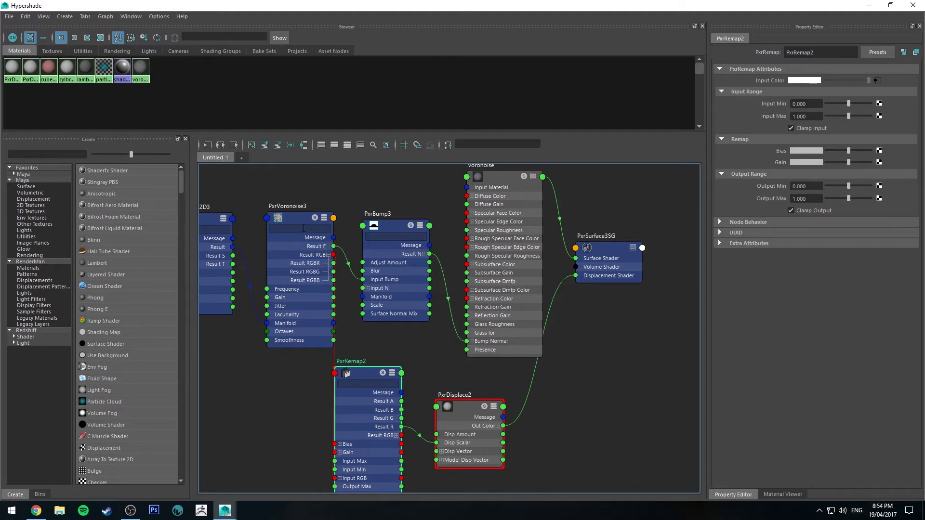
{"action": "left_click_drag", "start_coordinate": [363, 370], "coordinate": [366, 369]}
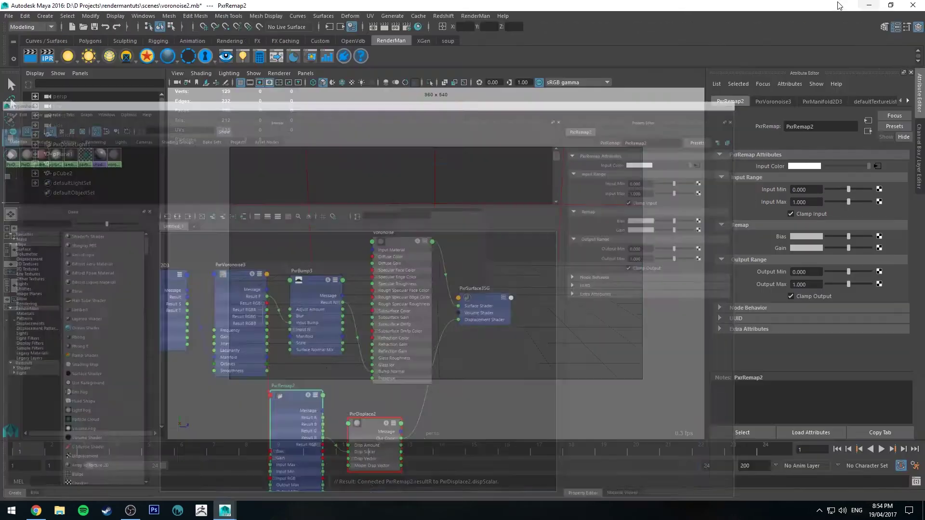
Step: Run an IPR render of the scene to check the displaced cube
{"action": "left_click", "coordinate": [869, 6]}
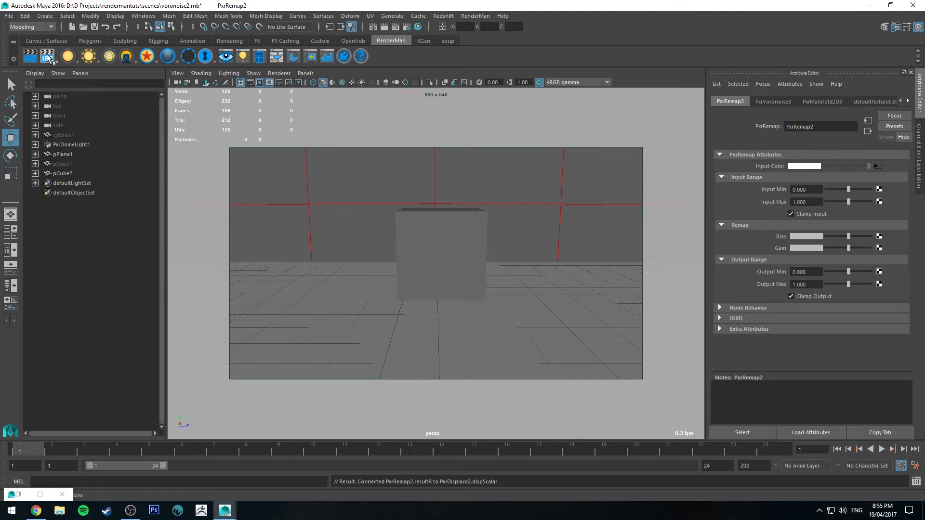
{"action": "left_click", "coordinate": [46, 56]}
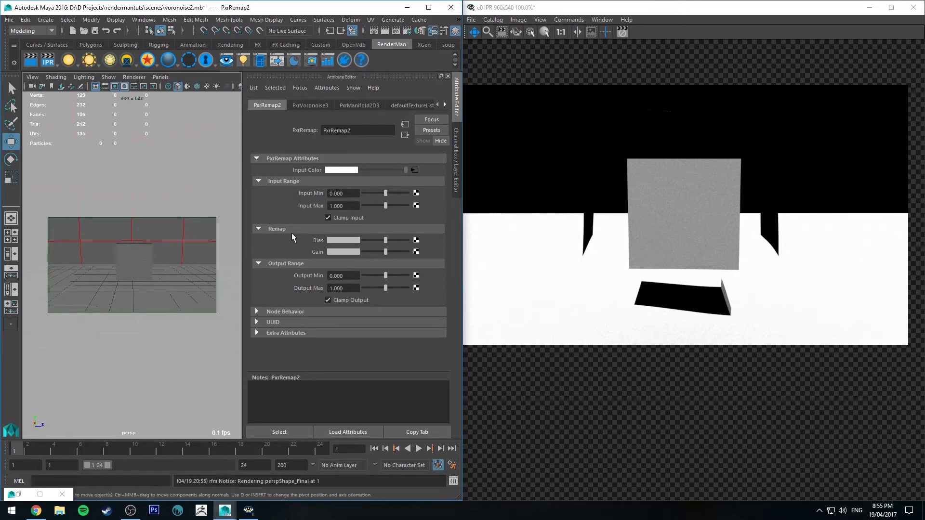
{"action": "left_click", "coordinate": [618, 33]}
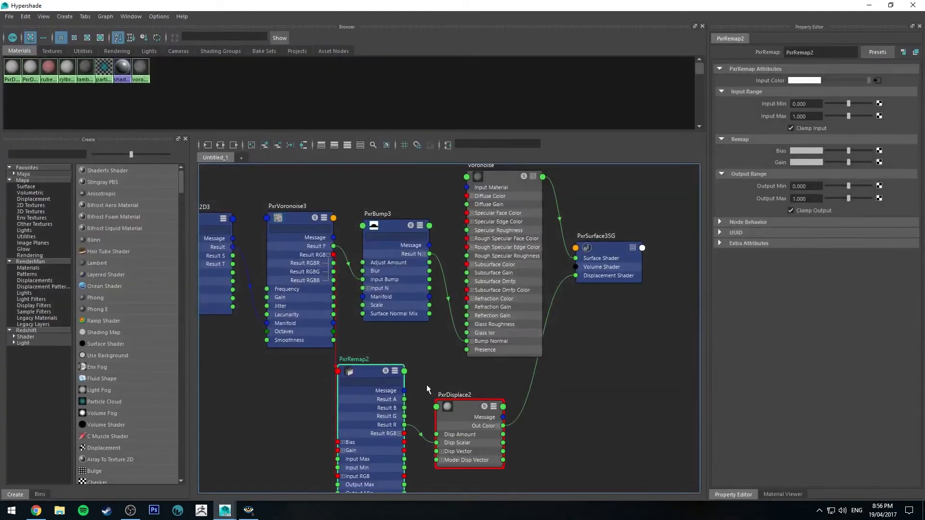
Step: Set the Output Min of the PxrRemap2 node to -1
{"action": "middle_click_drag", "start_coordinate": [426, 385], "coordinate": [482, 307], "text": "alt"}
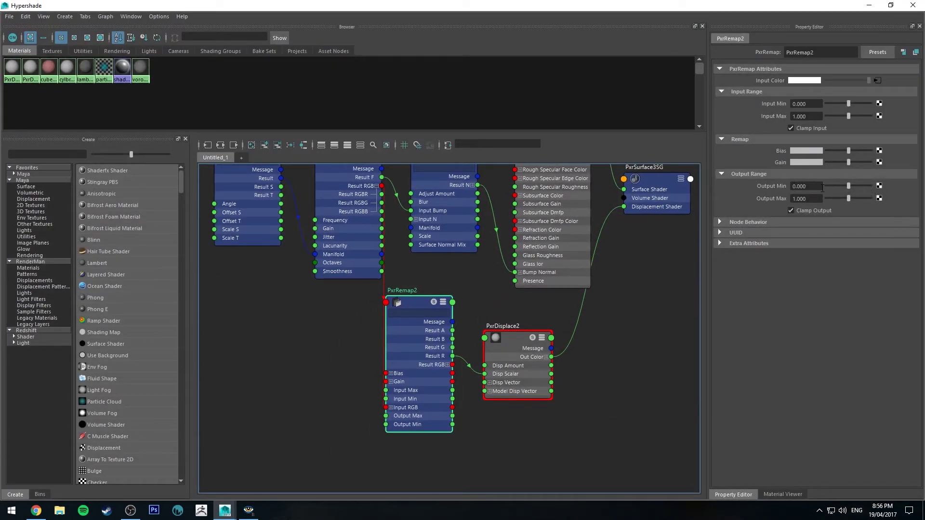
{"action": "left_click_drag", "start_coordinate": [819, 189], "coordinate": [629, 172]}
{"action": "type", "text": "-"}
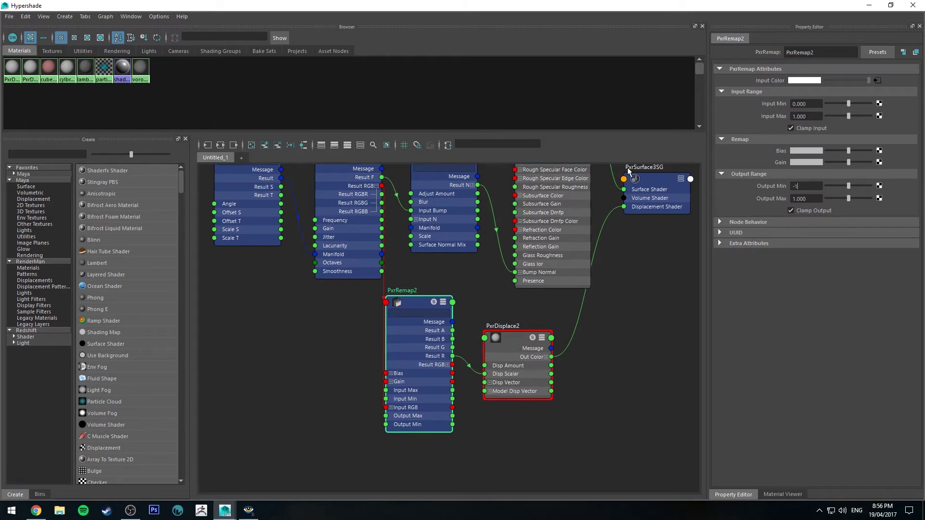
{"action": "type", "text": "1"}
{"action": "key", "text": "Return"}
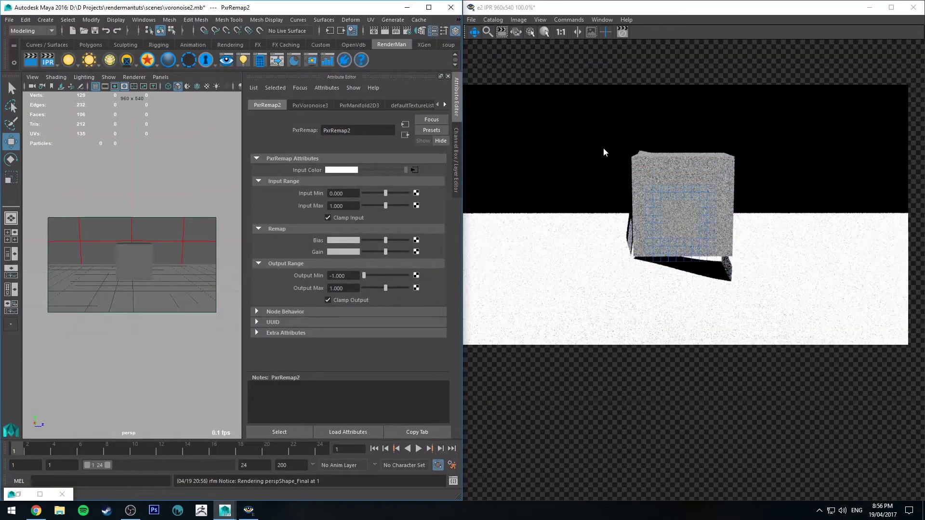
Step: Set the intensity of the PxrDomeLight to 1
{"action": "mouse_move", "coordinate": [141, 246]}
{"action": "left_mouse_down", "text": "alt"}
{"action": "mouse_move", "coordinate": [250, 254]}
{"action": "mouse_move", "coordinate": [145, 247]}
{"action": "left_mouse_up", "text": "alt"}
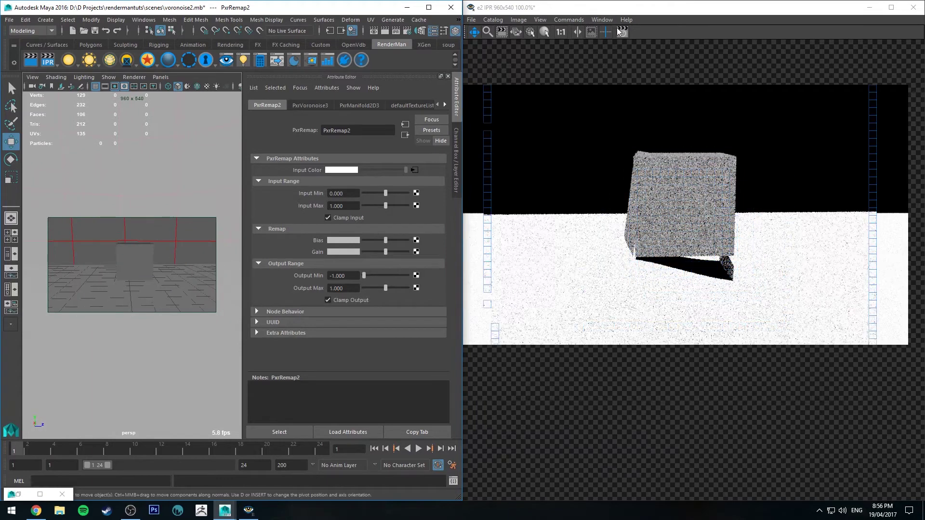
{"action": "left_click", "coordinate": [187, 240]}
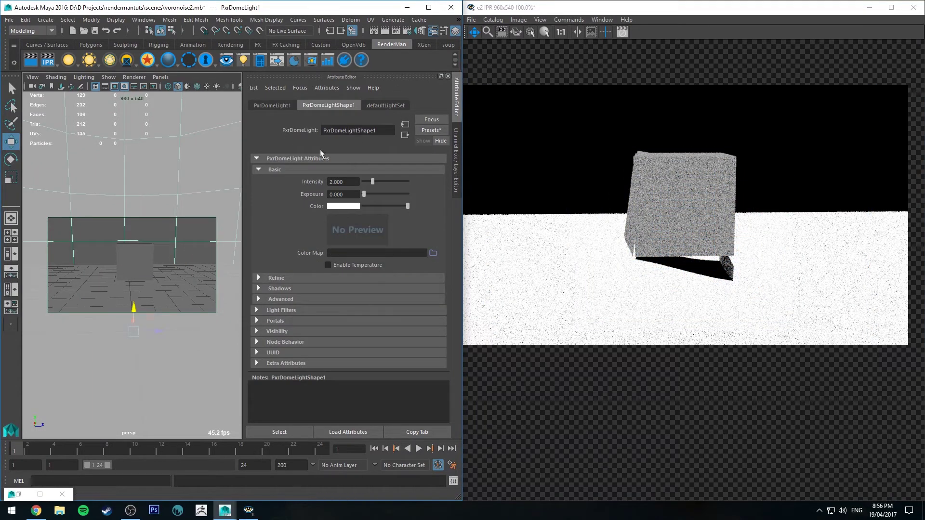
{"action": "double_click", "coordinate": [340, 182]}
{"action": "type", "text": "1"}
{"action": "key", "text": "Return"}
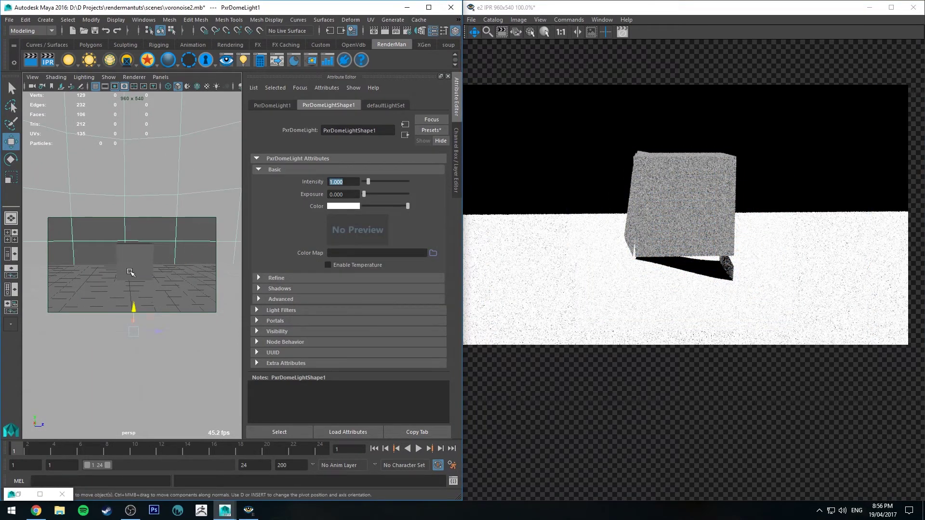
Step: Bring up the PxrVoronoise3 attributes and start a new IPR render of the cube
{"action": "left_click", "coordinate": [130, 273]}
{"action": "left_click", "coordinate": [716, 98]}
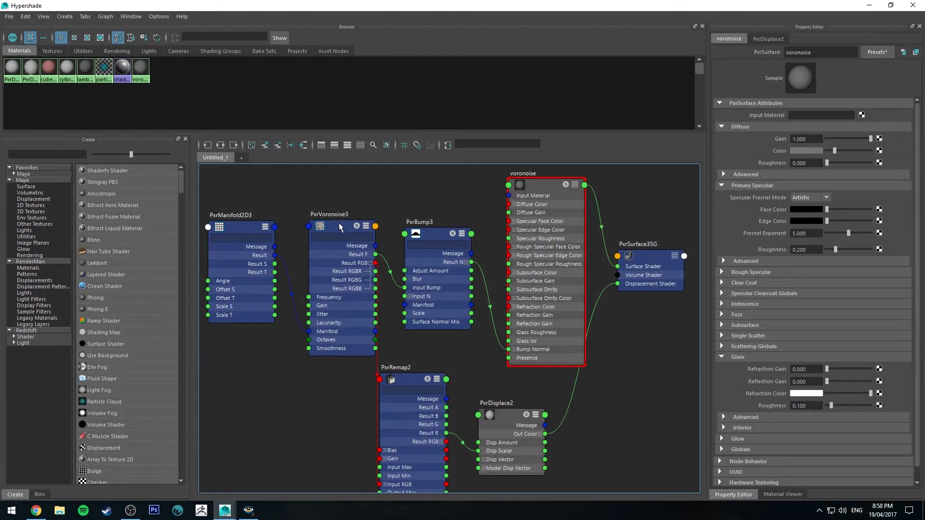
{"action": "left_click", "coordinate": [339, 223]}
{"action": "left_click", "coordinate": [869, 6]}
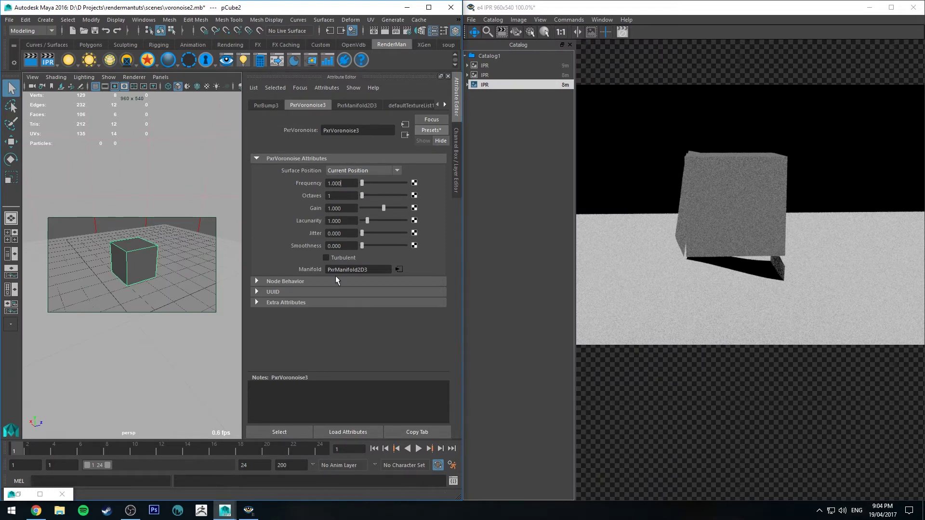
{"action": "left_click_drag", "start_coordinate": [343, 234], "coordinate": [331, 233]}
{"action": "key", "text": "Tab"}
{"action": "left_click", "coordinate": [399, 31]}
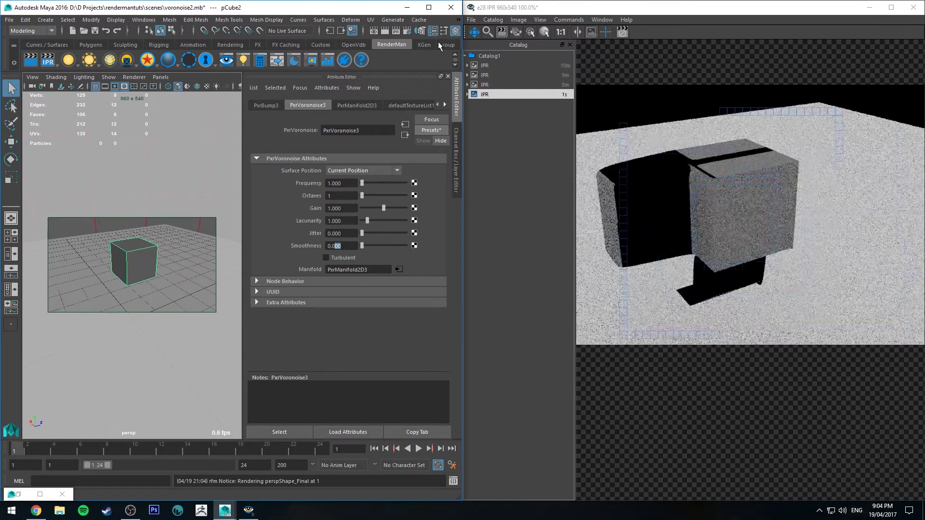
Step: Enable Double Sided in the advanced diffuse settings of the voronoise PxrSurface material
{"action": "left_click_drag", "start_coordinate": [214, 213], "coordinate": [160, 243], "text": "alt"}
{"action": "left_click", "coordinate": [13, 493]}
{"action": "left_click", "coordinate": [527, 183]}
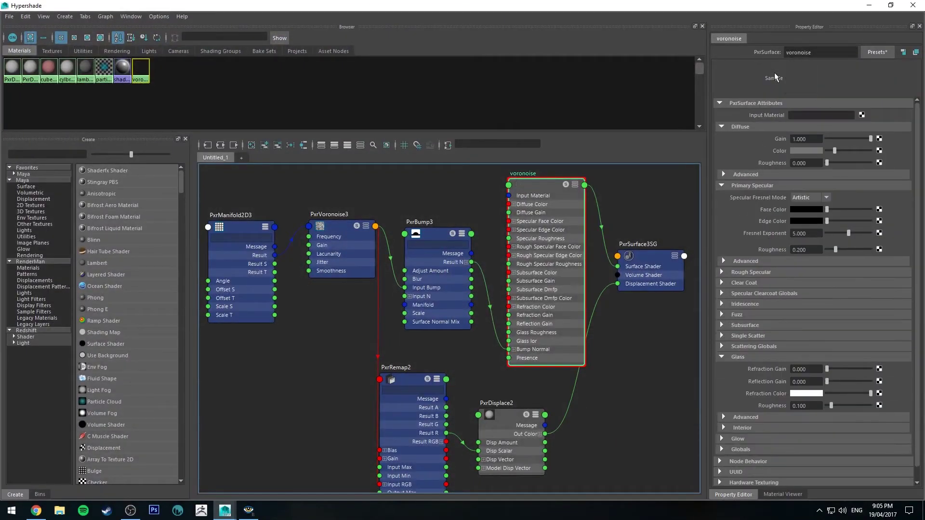
{"action": "left_click", "coordinate": [746, 175]}
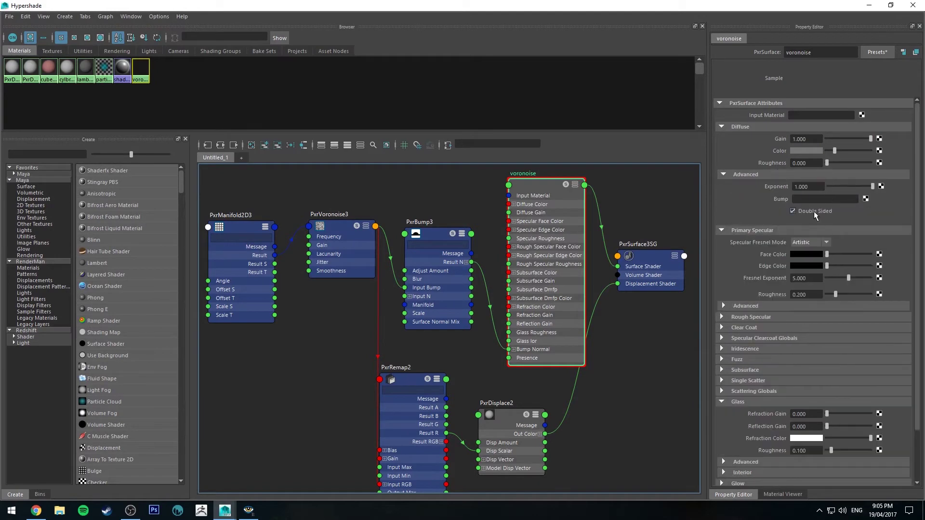
{"action": "left_click", "coordinate": [868, 5]}
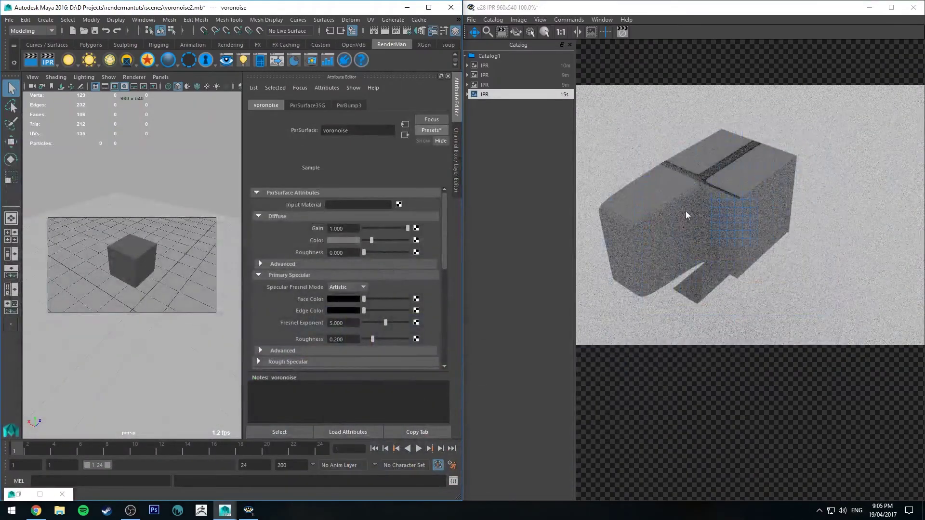
Step: Examine the double-sided displaced cube in the live render from a low angle, with the render catalog hidden
{"action": "left_click_drag", "start_coordinate": [149, 262], "coordinate": [149, 221], "text": "alt"}
{"action": "right_click_drag", "start_coordinate": [149, 221], "coordinate": [163, 231], "text": "alt"}
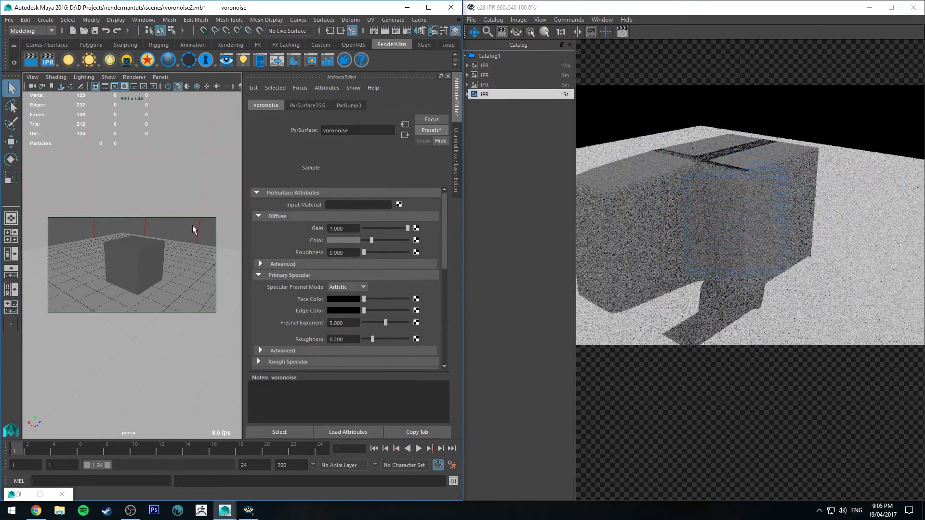
{"action": "middle_click_drag", "start_coordinate": [168, 254], "coordinate": [175, 259], "text": "alt"}
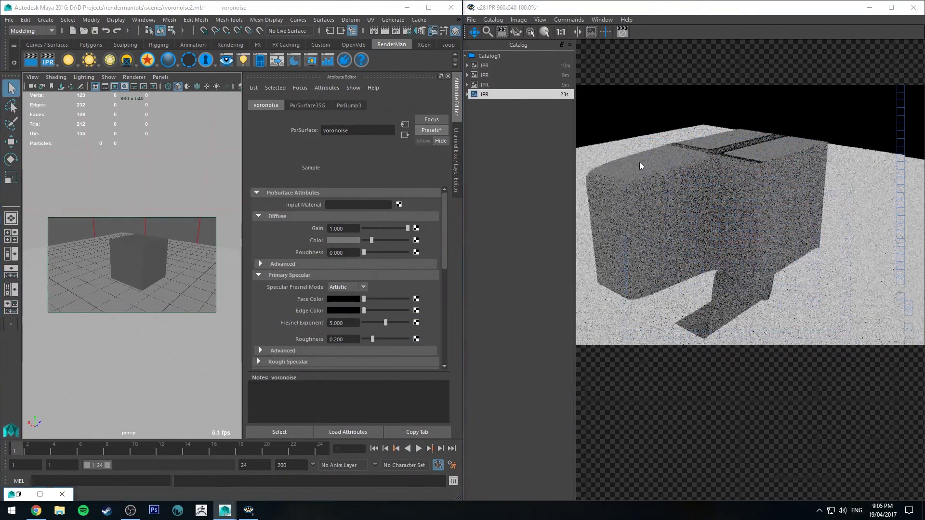
{"action": "left_click", "coordinate": [640, 162]}
{"action": "key", "text": "space"}
Step: Open the cube's PxrVoronoise3 attributes and set the Frequency to 3
{"action": "left_click", "coordinate": [172, 253]}
{"action": "left_click", "coordinate": [406, 124]}
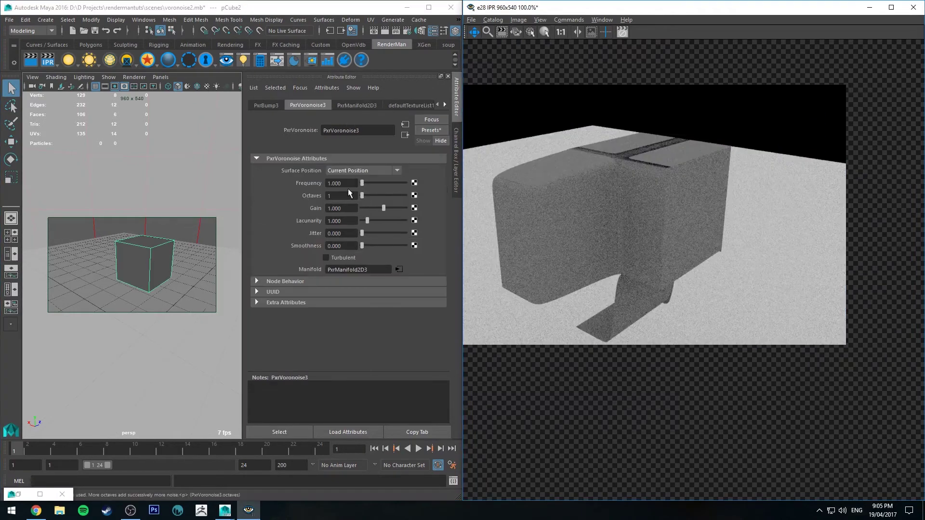
{"action": "left_click", "coordinate": [348, 188]}
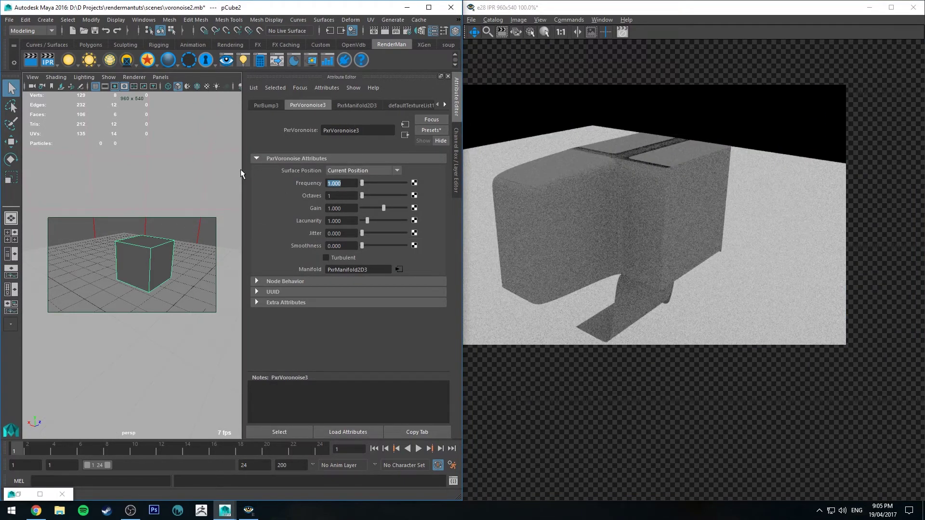
{"action": "type", "text": "3"}
{"action": "key", "text": "Return"}
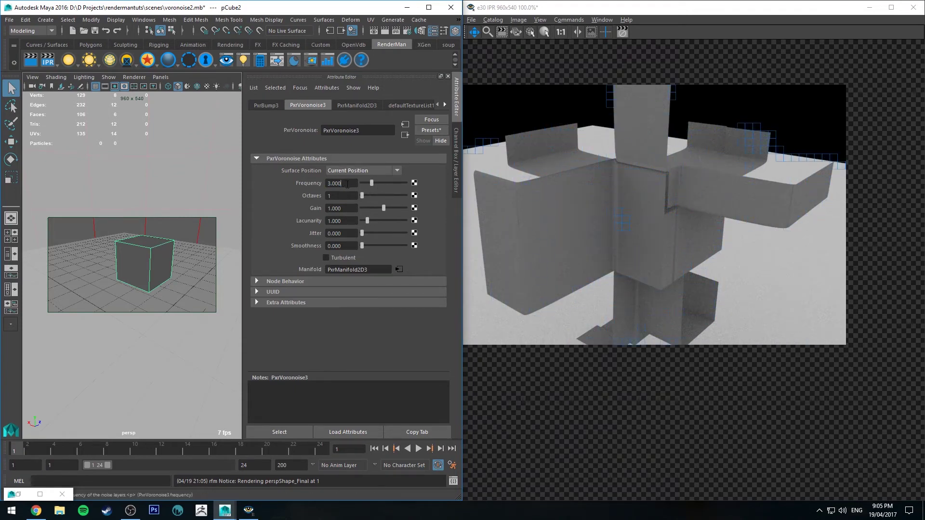
Step: Try a PxrVoronoise3 Frequency of 6 and compare its render with the previous one in the render catalog
{"action": "type", "text": "6"}
{"action": "key", "text": "Return"}
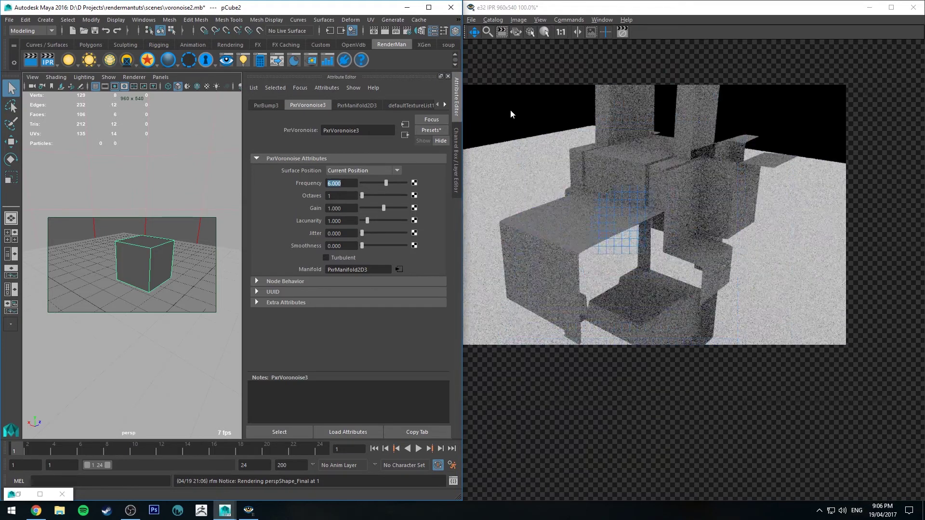
{"action": "left_click", "coordinate": [512, 113]}
{"action": "key", "text": "space"}
{"action": "left_click", "coordinate": [506, 104]}
Step: Set the PxrVoronoise3 Frequency to 2
{"action": "double_click", "coordinate": [334, 184]}
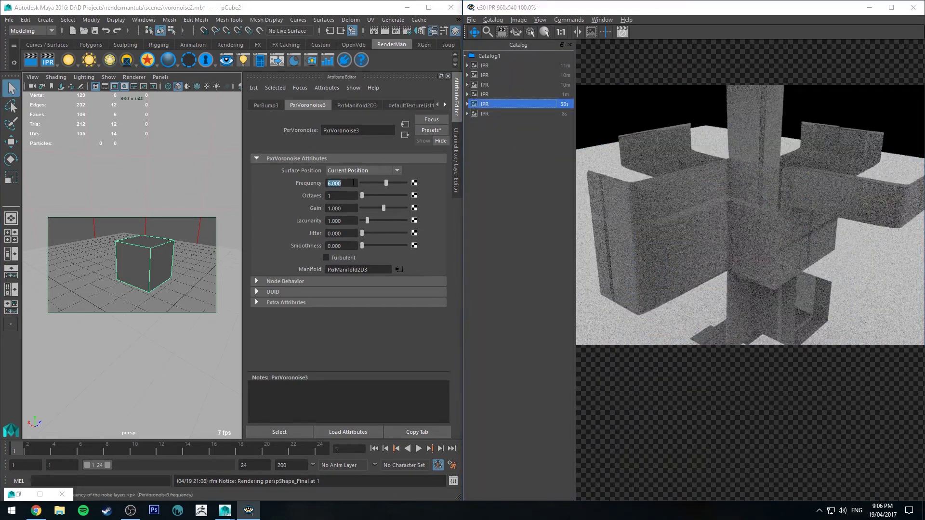
{"action": "type", "text": "2"}
{"action": "key", "text": "Return"}
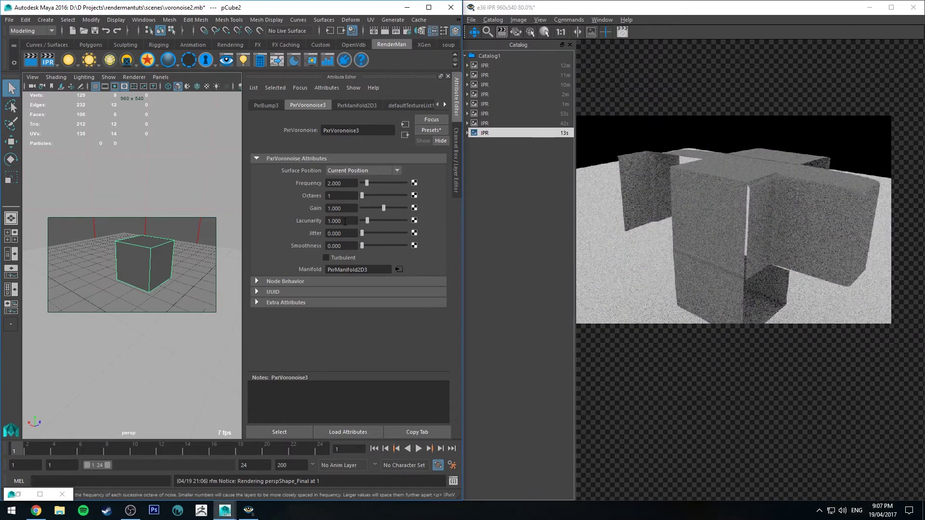
Step: Set the PxrVoronoise3 Lacunarity to 3 and check the previous render in the catalog against the new one
{"action": "left_click", "coordinate": [344, 221]}
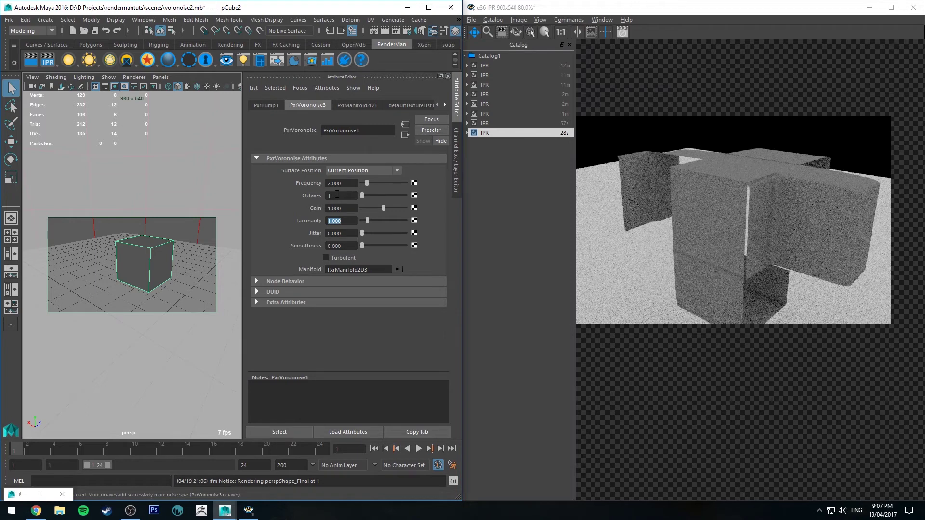
{"action": "type", "text": "3"}
{"action": "key", "text": "Return"}
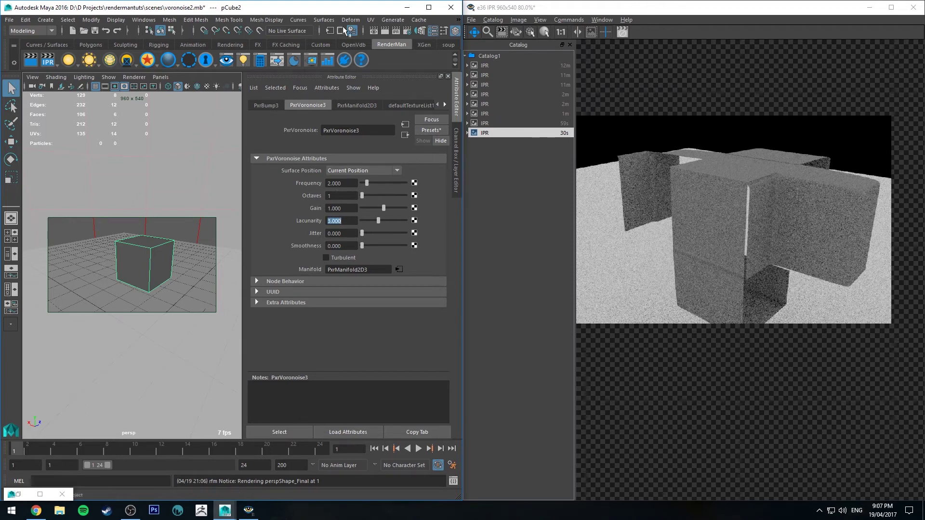
{"action": "left_click", "coordinate": [516, 123]}
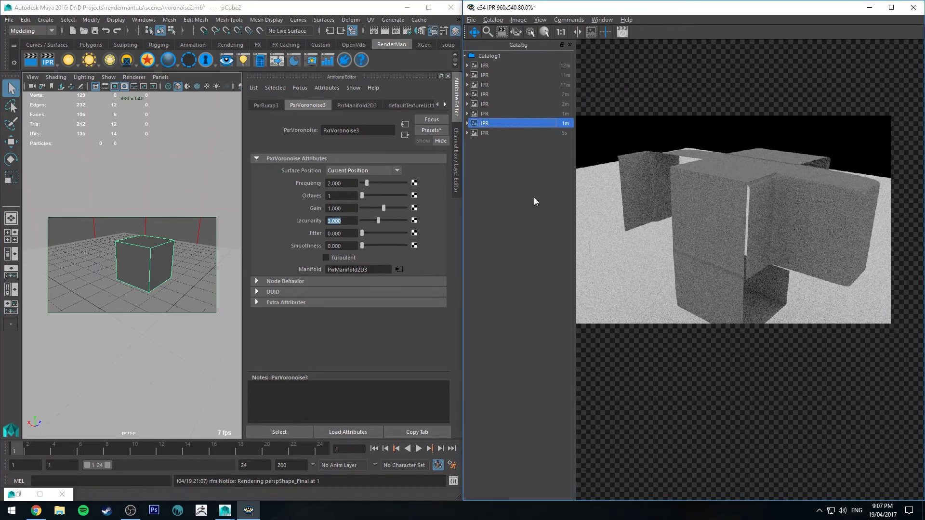
Step: Set the PxrVoronoise3 Octaves to 2 and restart the IPR render
{"action": "left_click", "coordinate": [259, 173]}
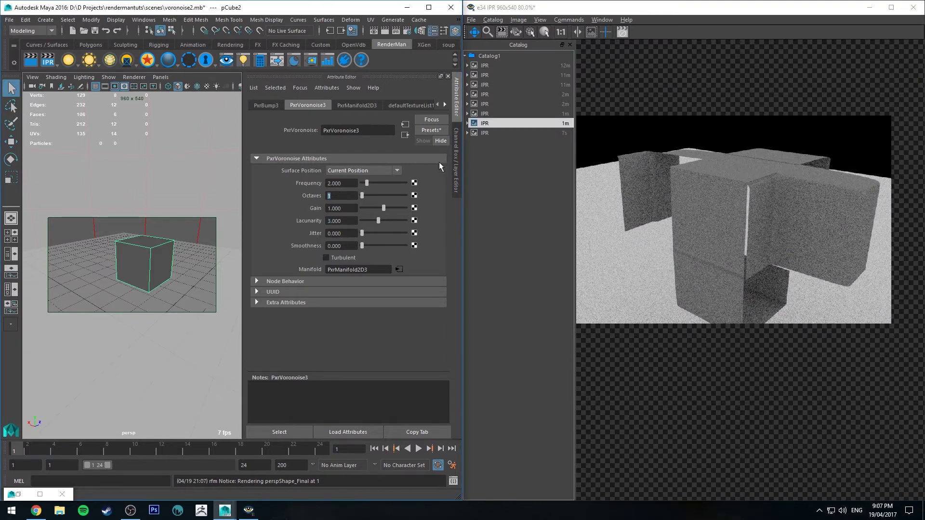
{"action": "type", "text": "2"}
{"action": "key", "text": "Return"}
{"action": "left_click", "coordinate": [385, 30]}
Step: Compare the two-octave render with the earlier single-octave renders in the render catalog
{"action": "left_click", "coordinate": [513, 133]}
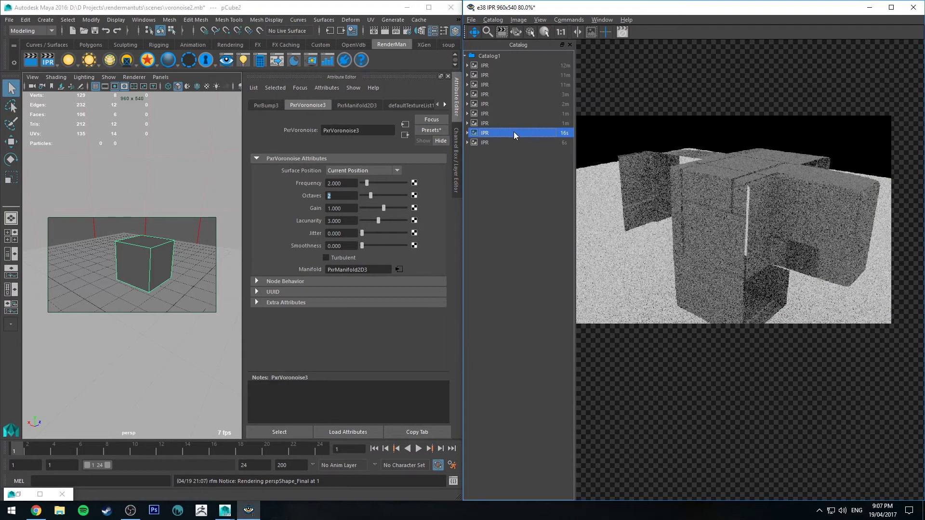
{"action": "left_click", "coordinate": [513, 125]}
{"action": "left_click", "coordinate": [513, 141]}
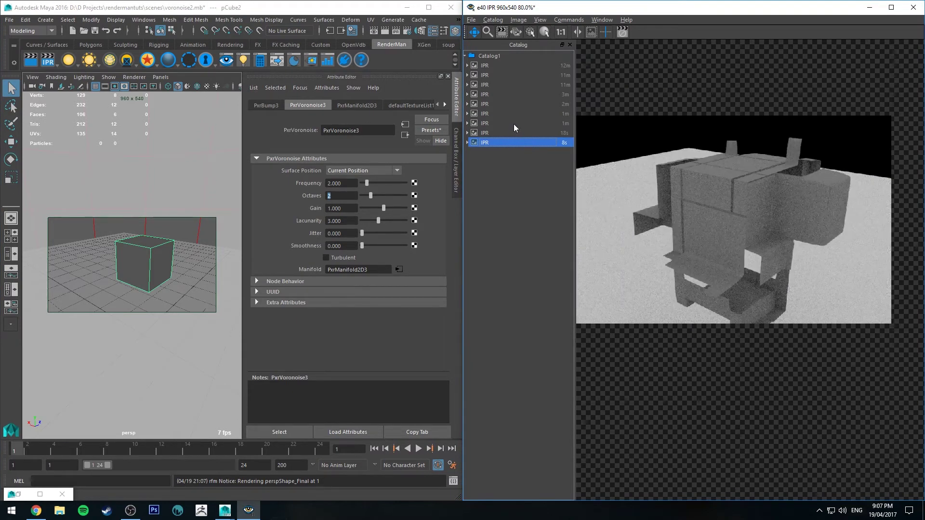
{"action": "left_click", "coordinate": [513, 131]}
{"action": "left_click", "coordinate": [507, 142]}
{"action": "left_click", "coordinate": [508, 127]}
{"action": "left_click", "coordinate": [504, 140]}
Step: Raise the PxrVoronoise3 Octaves to 3 and rerun the IPR render
{"action": "left_click", "coordinate": [349, 222]}
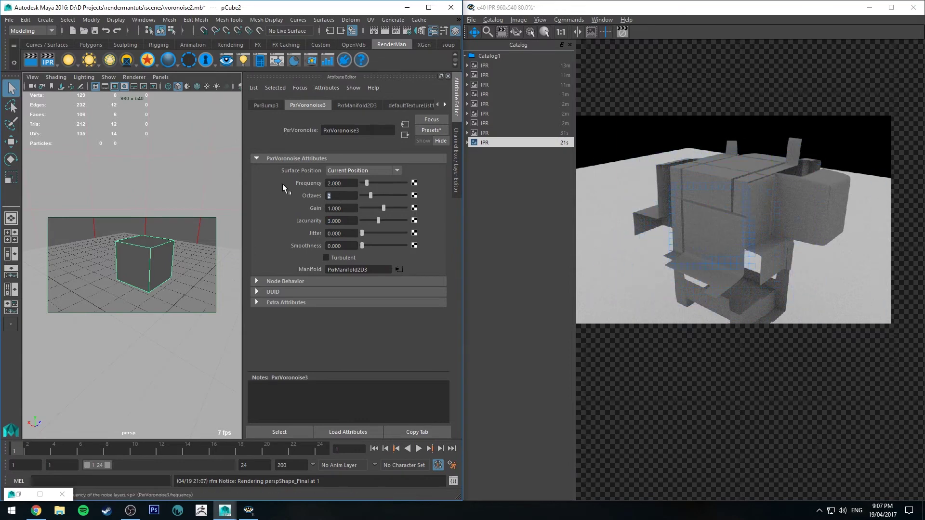
{"action": "left_click_drag", "start_coordinate": [370, 195], "coordinate": [379, 195]}
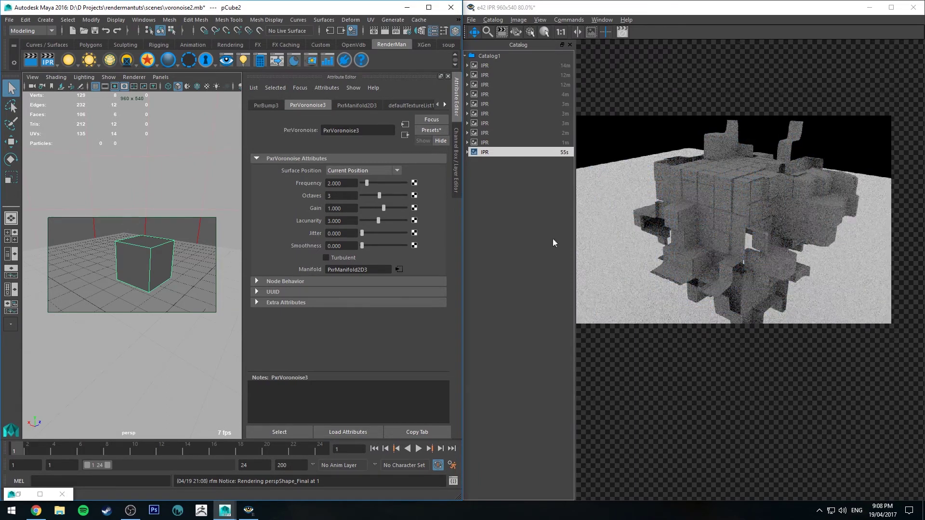
{"action": "left_click_drag", "start_coordinate": [346, 209], "coordinate": [270, 169]}
{"action": "left_click", "coordinate": [397, 31]}
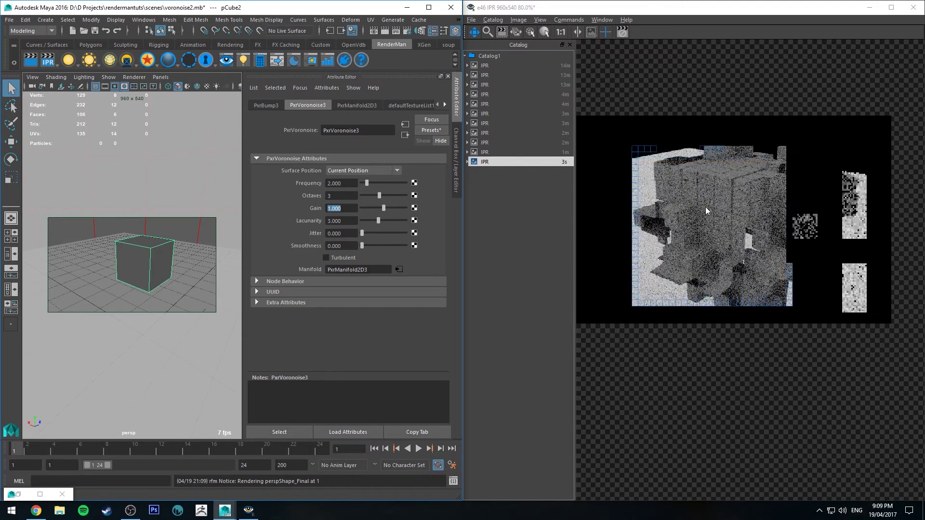
{"action": "left_click", "coordinate": [624, 34]}
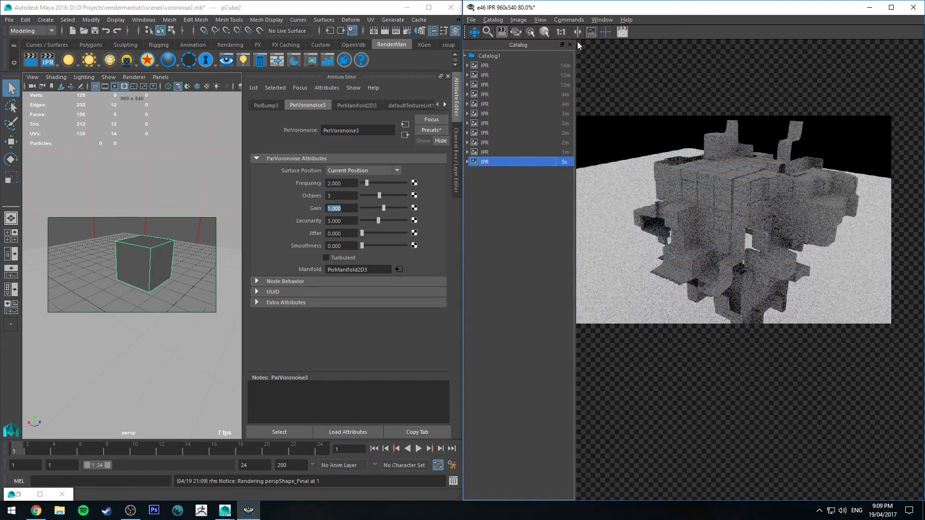
Step: Set the PxrVoronoise3 Gain to 2 and compare its render with the previous one in the catalog
{"action": "double_click", "coordinate": [336, 208]}
{"action": "type", "text": "2"}
{"action": "key", "text": "Return"}
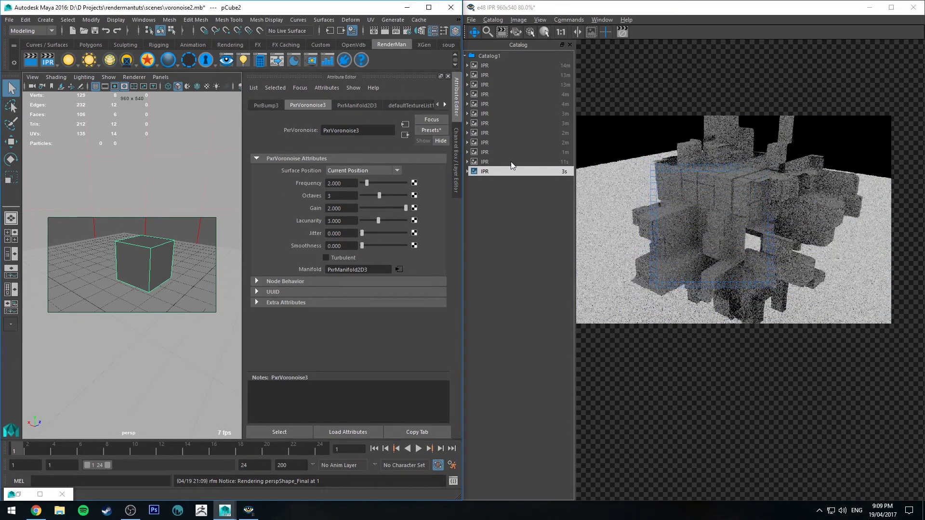
{"action": "left_click", "coordinate": [511, 161]}
{"action": "left_click", "coordinate": [511, 171]}
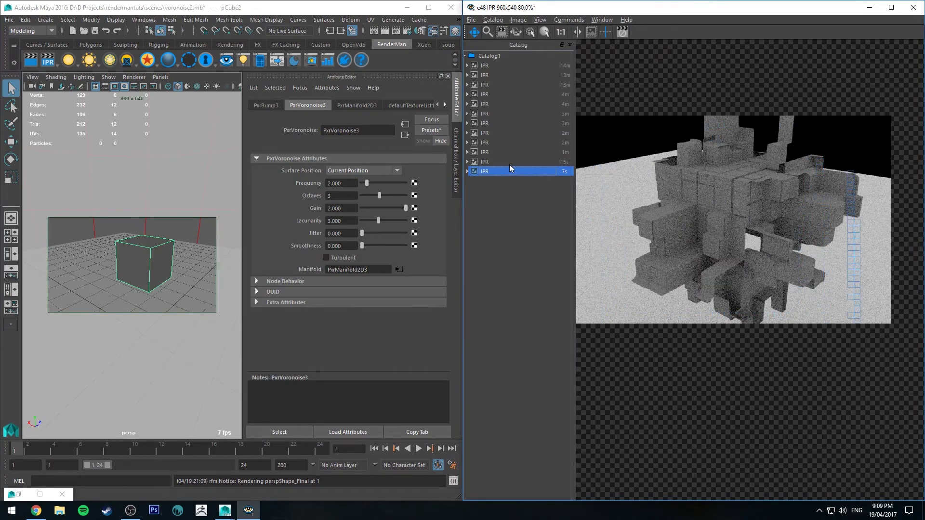
{"action": "mouse_move", "coordinate": [510, 166]}
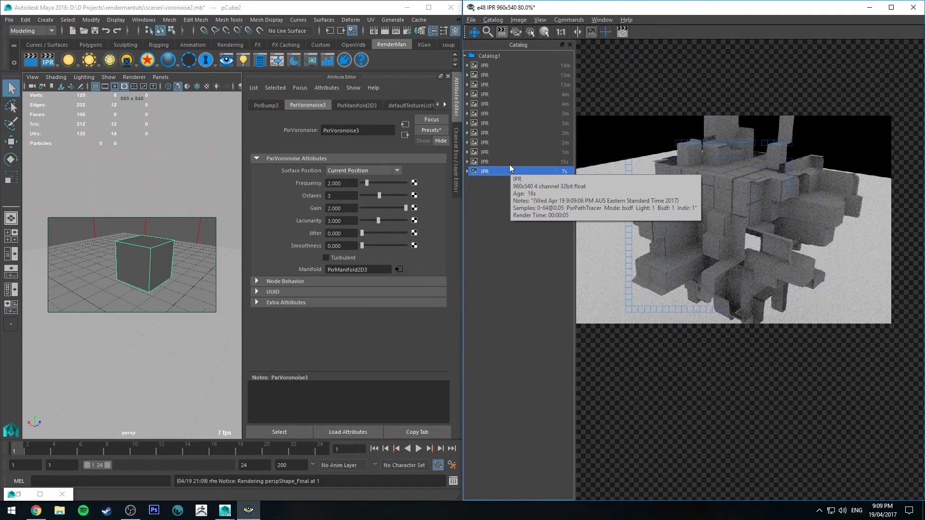
Step: Compare the gain 2 render with the previous three-octave render in the render catalog
{"action": "left_click", "coordinate": [509, 165]}
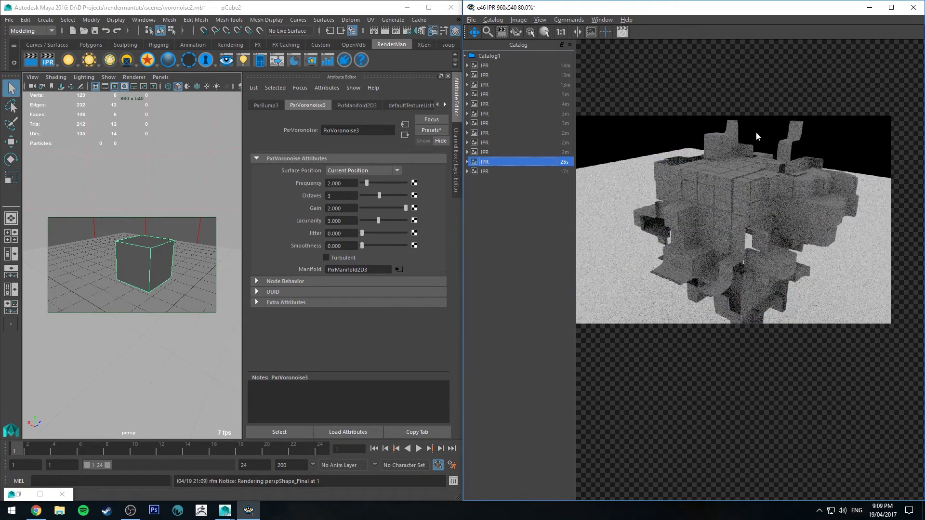
{"action": "left_click", "coordinate": [534, 173]}
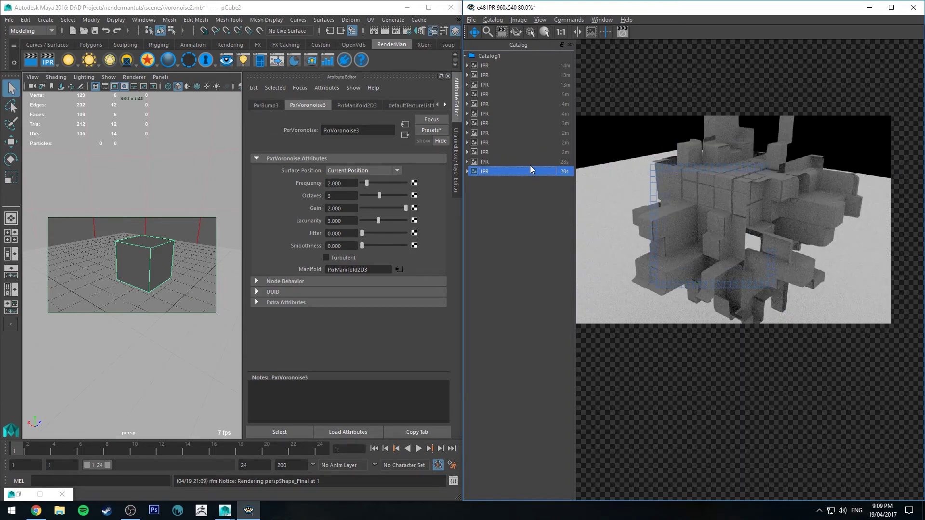
{"action": "left_click", "coordinate": [530, 163]}
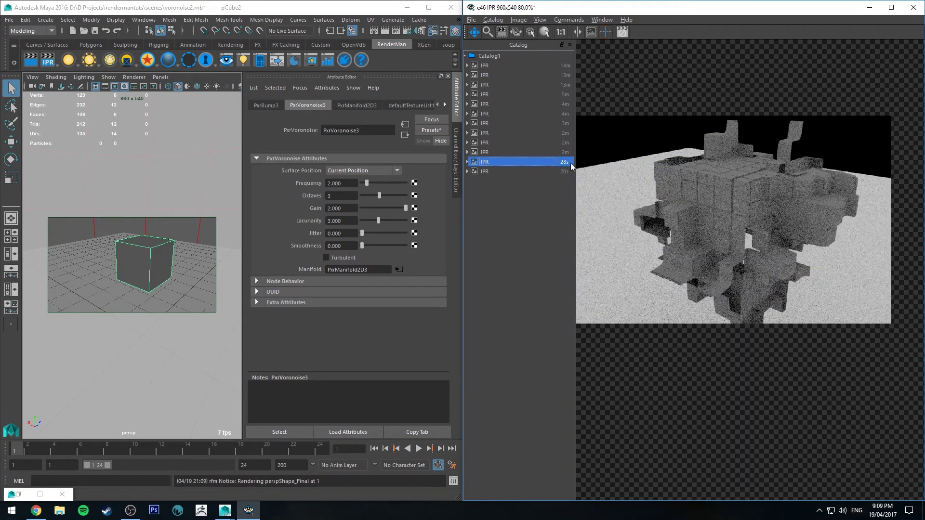
{"action": "left_click", "coordinate": [541, 172]}
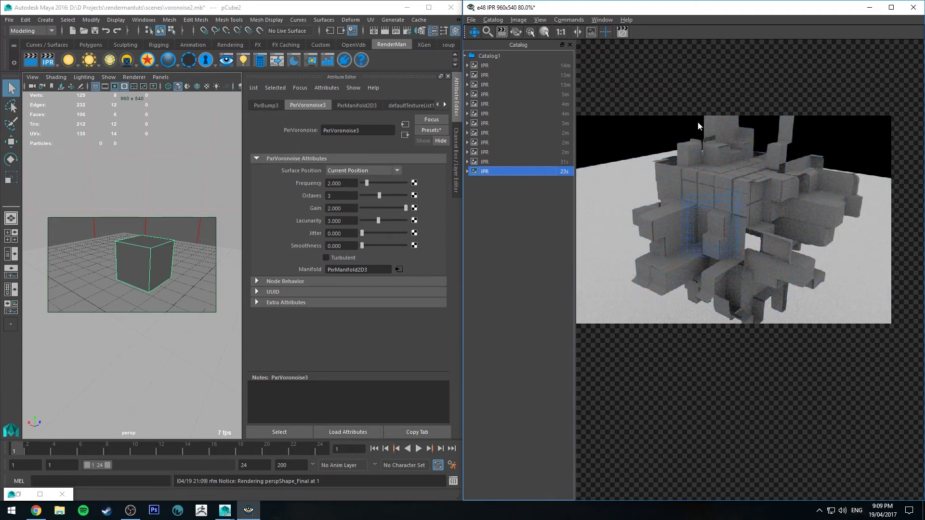
{"action": "left_click", "coordinate": [620, 34]}
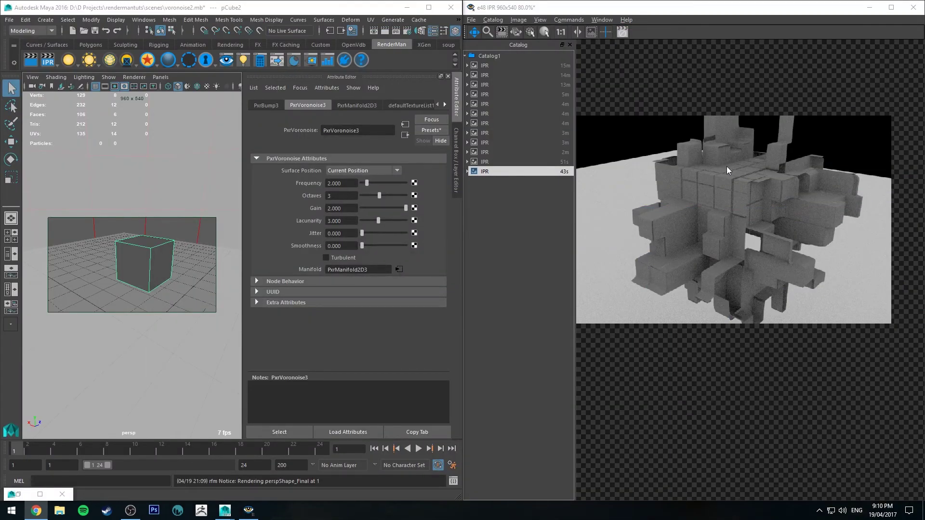
Step: Set the PxrVoronoise3 Jitter to 0.3 and rerun the IPR render
{"action": "left_click", "coordinate": [352, 234]}
{"action": "type", "text": "0.3"}
{"action": "key", "text": "Return"}
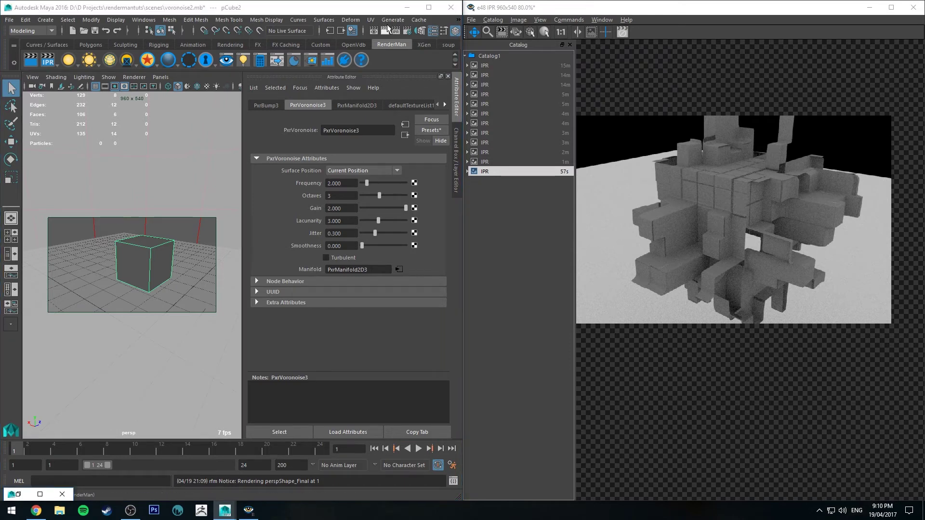
{"action": "left_click", "coordinate": [397, 30]}
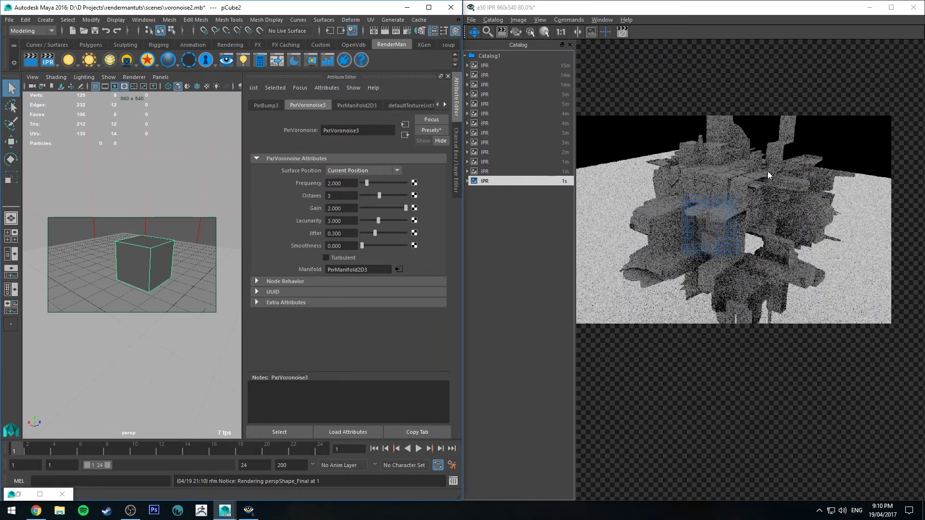
Step: Compare the jittered render with the preceding unjittered render in the render catalog
{"action": "left_click", "coordinate": [494, 172]}
{"action": "left_click", "coordinate": [493, 180]}
{"action": "left_click", "coordinate": [495, 172]}
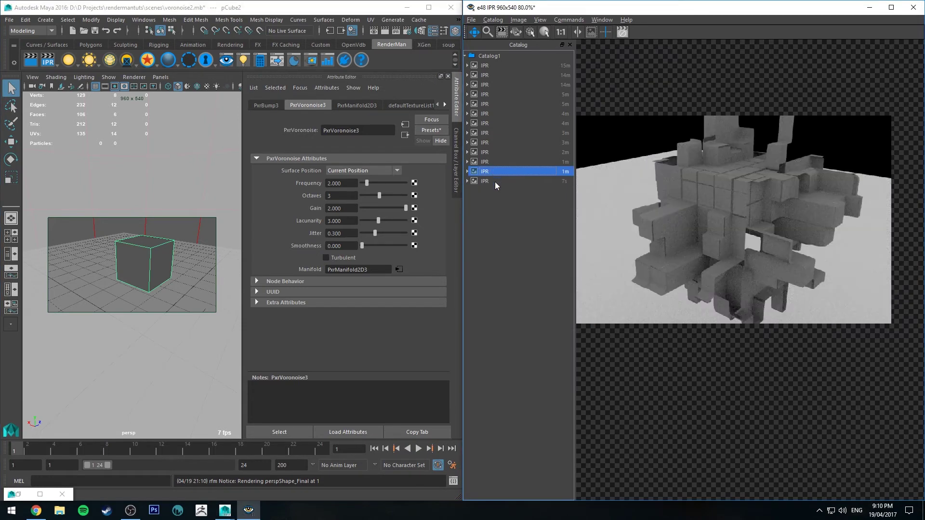
{"action": "left_click", "coordinate": [496, 182]}
{"action": "left_click", "coordinate": [497, 172]}
{"action": "left_click", "coordinate": [499, 181]}
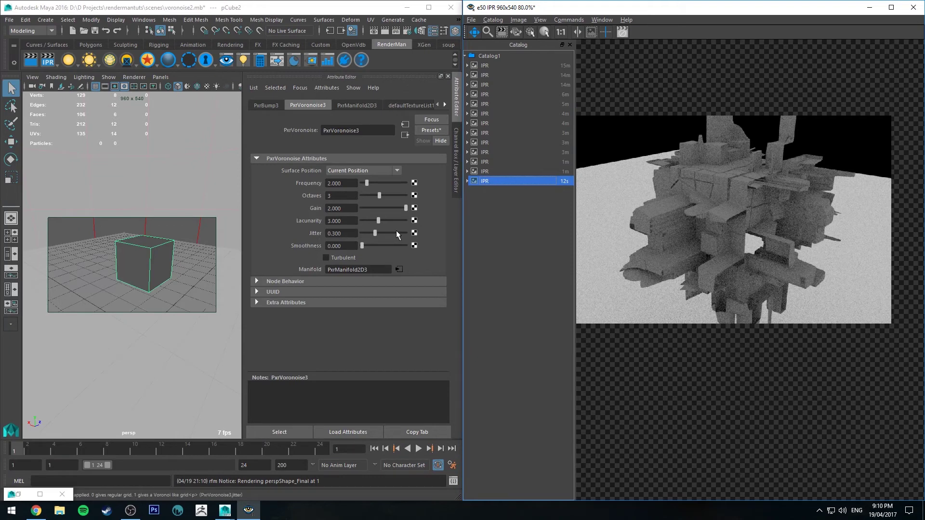
Step: Set the PxrVoronoise3 Jitter to 0 and Smoothness to 0.5, and restart the IPR render
{"action": "left_click_drag", "start_coordinate": [400, 233], "coordinate": [455, 243]}
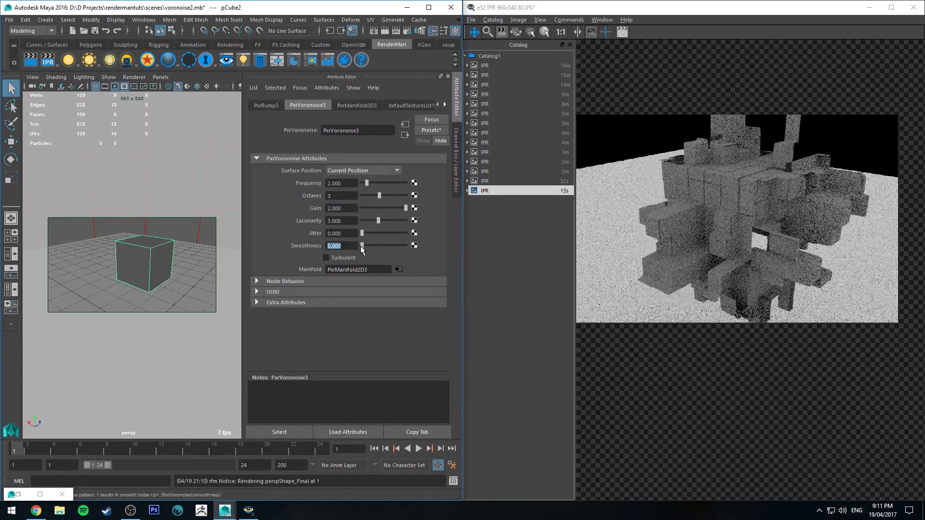
{"action": "type", "text": "0.685"}
{"action": "key", "text": "Return"}
{"action": "type", "text": "0.5"}
{"action": "key", "text": "Return"}
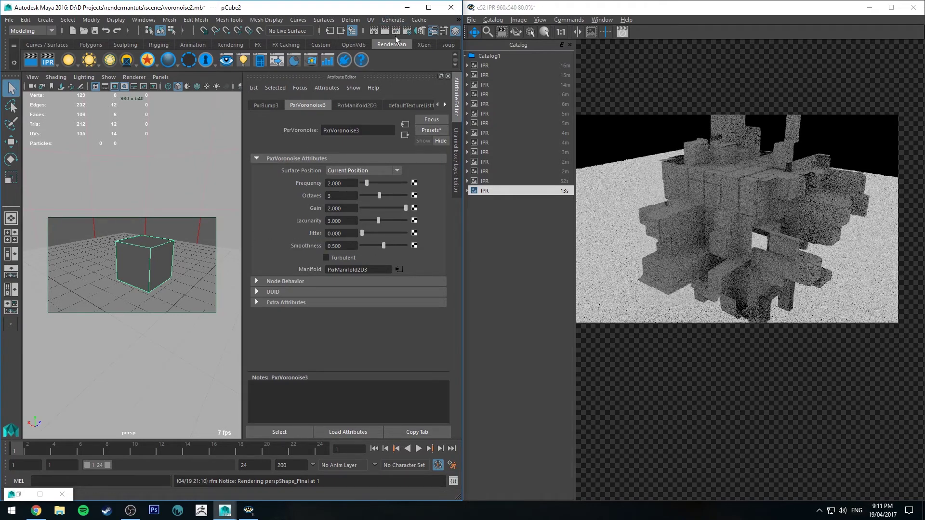
{"action": "left_click", "coordinate": [395, 31]}
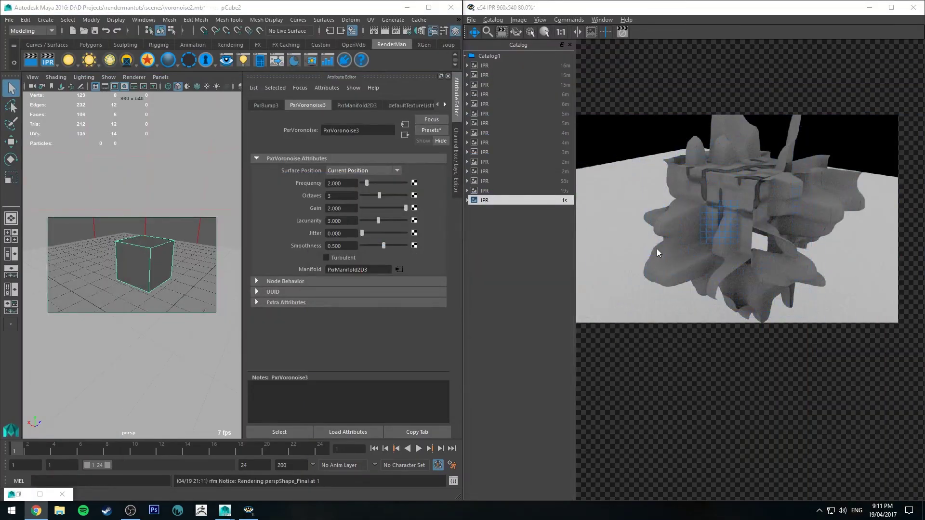
Step: Turn on Turbulent for PxrVoronoise3, rerun the IPR render and examine the new result in the catalog
{"action": "left_click", "coordinate": [337, 258]}
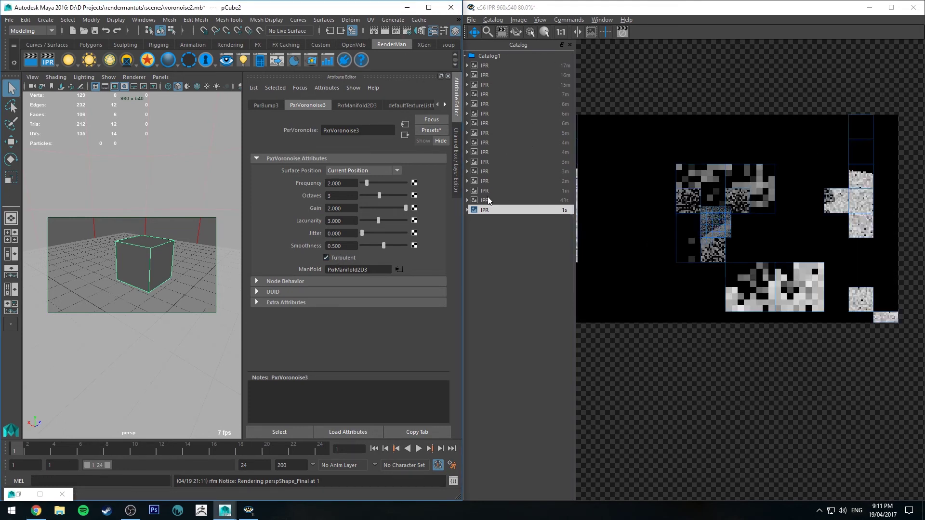
{"action": "left_click", "coordinate": [493, 207]}
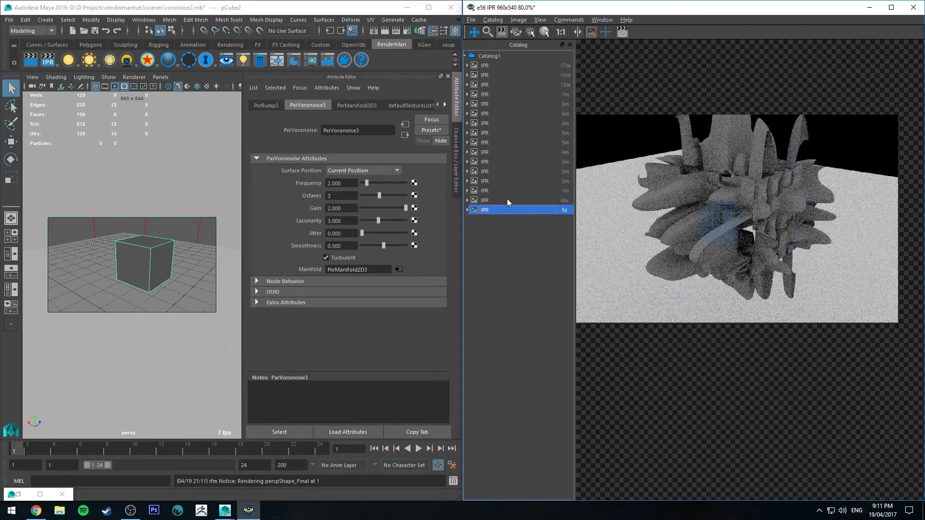
{"action": "mouse_move", "coordinate": [506, 201]}
Step: Turn off Turbulent, set the PxrManifold2D3 Scale S to 3 and rerun the IPR render
{"action": "left_click", "coordinate": [338, 259]}
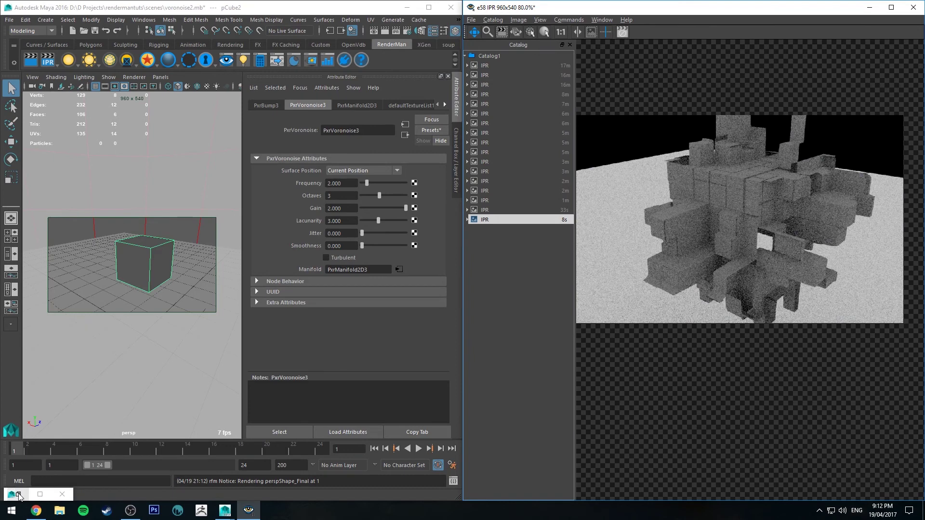
{"action": "left_click", "coordinate": [19, 494]}
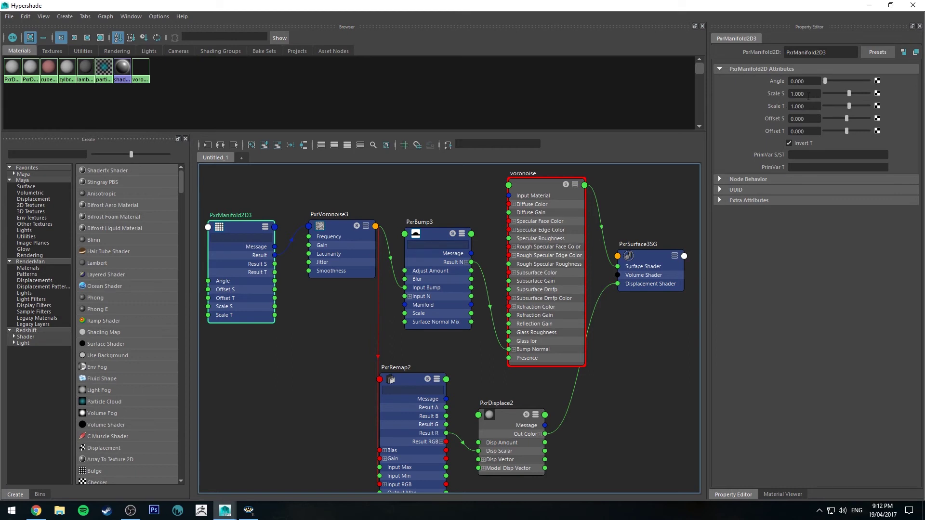
{"action": "left_click", "coordinate": [813, 95]}
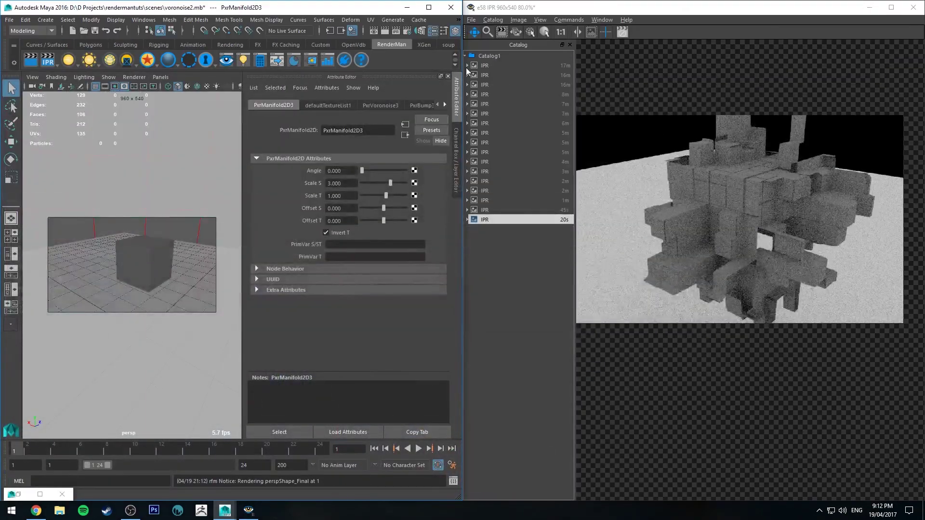
{"action": "left_click", "coordinate": [397, 31]}
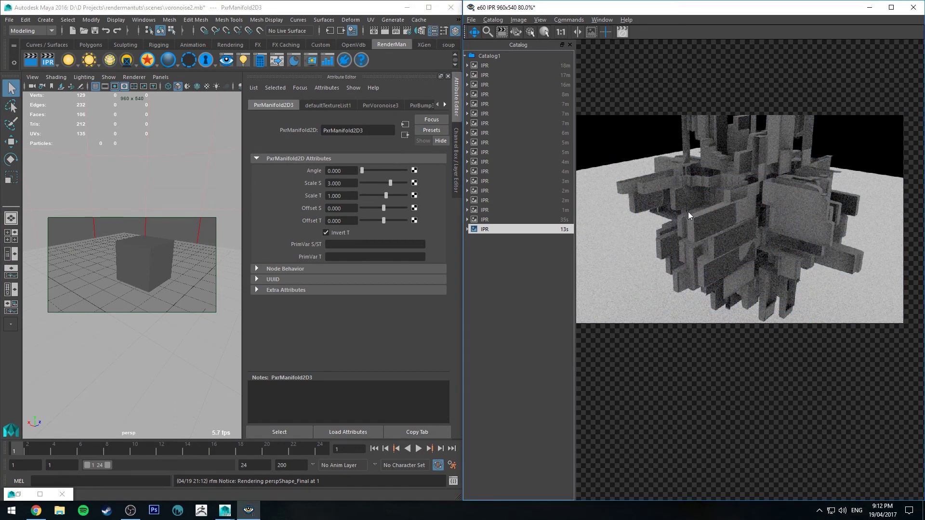
Step: Set the PxrManifold2D3 Angle to 45 and Scale S to 1, and put the Hypershade away
{"action": "left_click", "coordinate": [18, 495]}
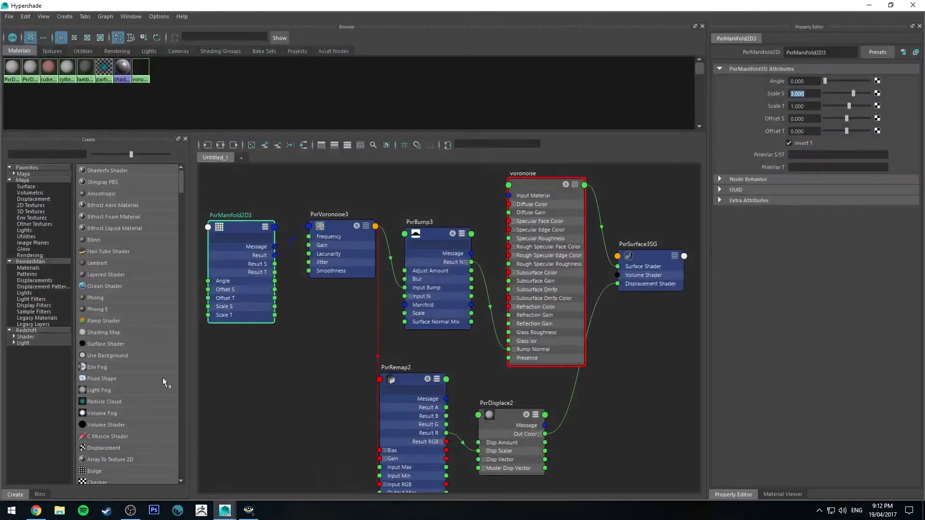
{"action": "left_click", "coordinate": [808, 82]}
{"action": "type", "text": "45"}
{"action": "key", "text": "Return"}
{"action": "key", "text": "Tab"}
{"action": "left_click", "coordinate": [869, 6]}
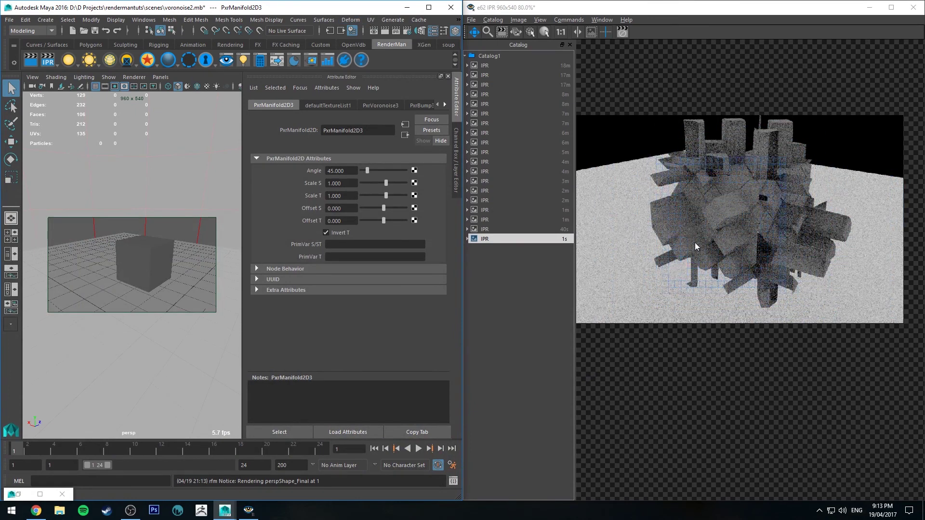
Step: Restart the IPR render and move the perspective camera closer to the cube to see the rotated pattern live
{"action": "key", "text": "ctrl+z"}
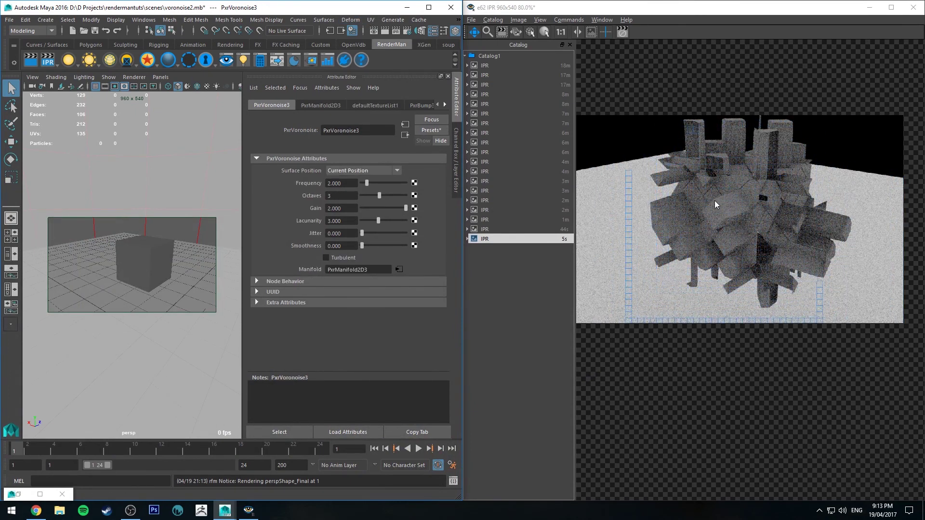
{"action": "left_click_drag", "start_coordinate": [722, 158], "coordinate": [670, 178]}
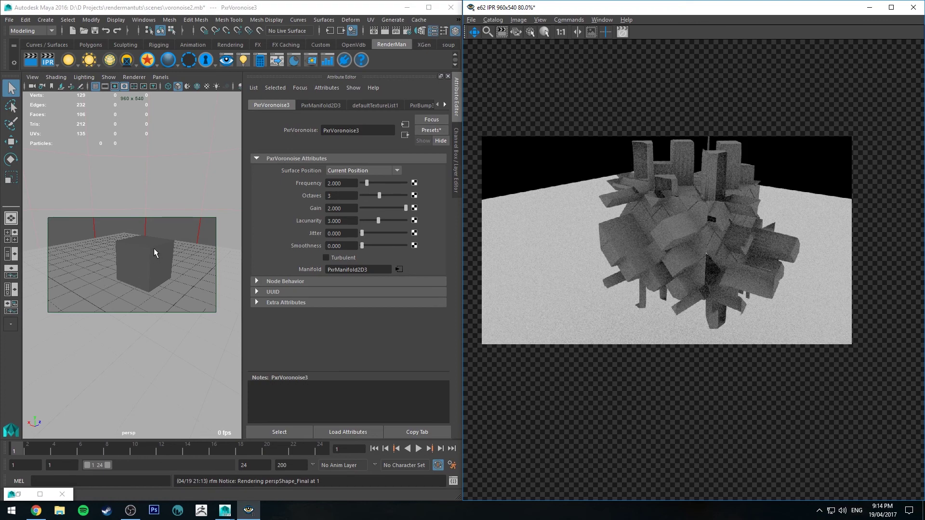
{"action": "left_click", "coordinate": [396, 31]}
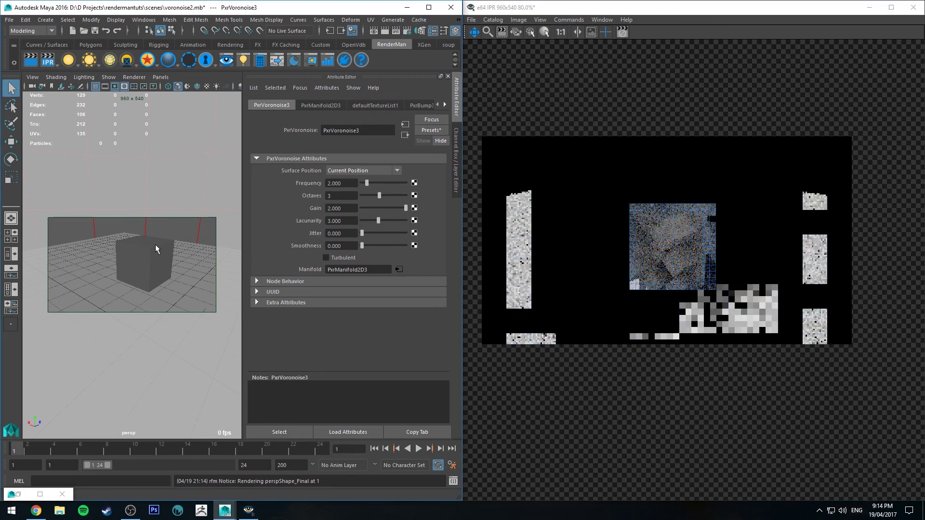
{"action": "middle_click_drag", "start_coordinate": [158, 243], "coordinate": [161, 257], "text": "alt"}
{"action": "right_click_drag", "start_coordinate": [160, 242], "coordinate": [165, 265], "text": "alt"}
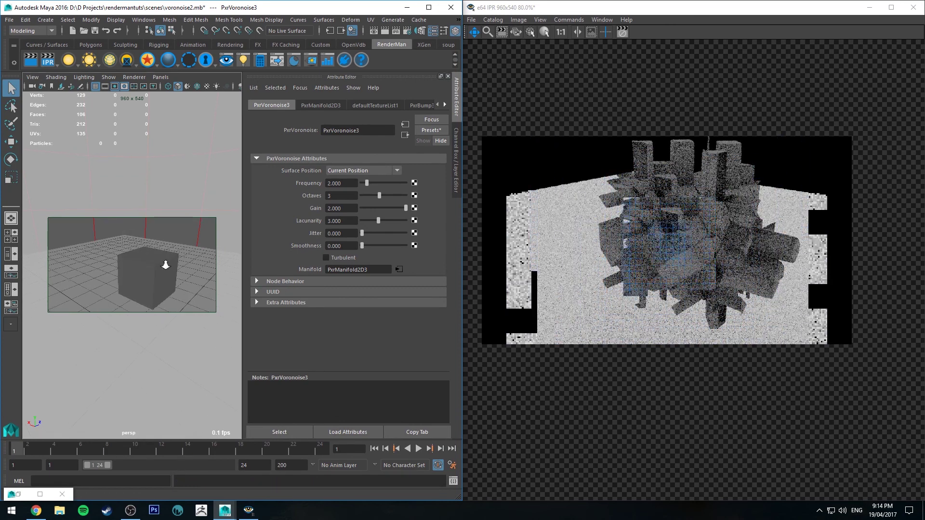
{"action": "left_click_drag", "start_coordinate": [164, 265], "coordinate": [145, 248]}
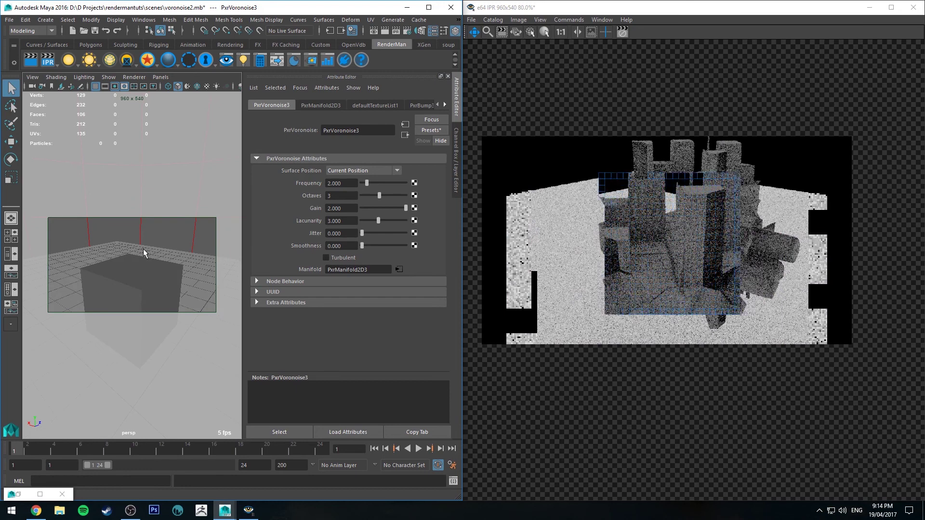